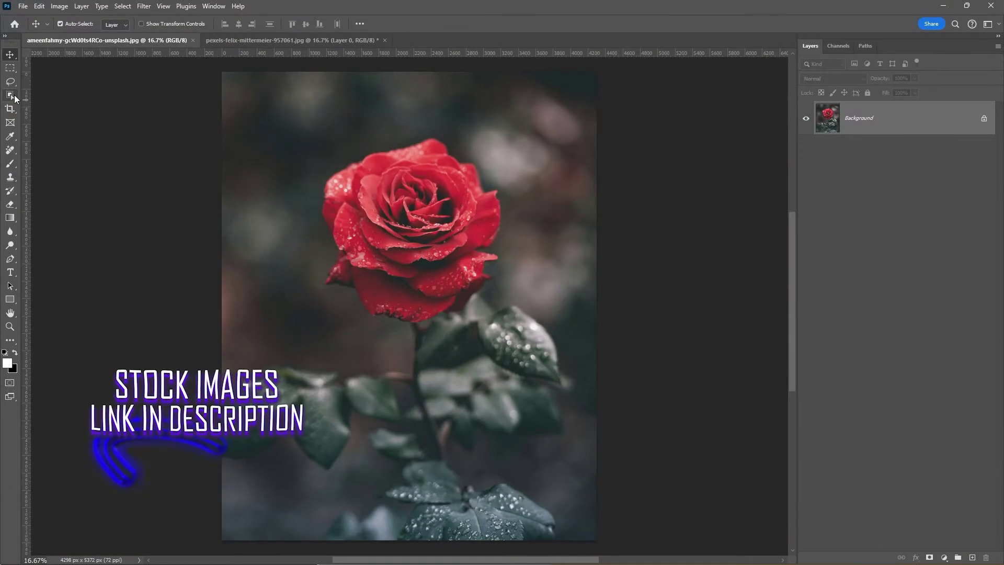
Step: Switch to the Object Selection Tool and select the red rose bloom
right_click(10, 95)
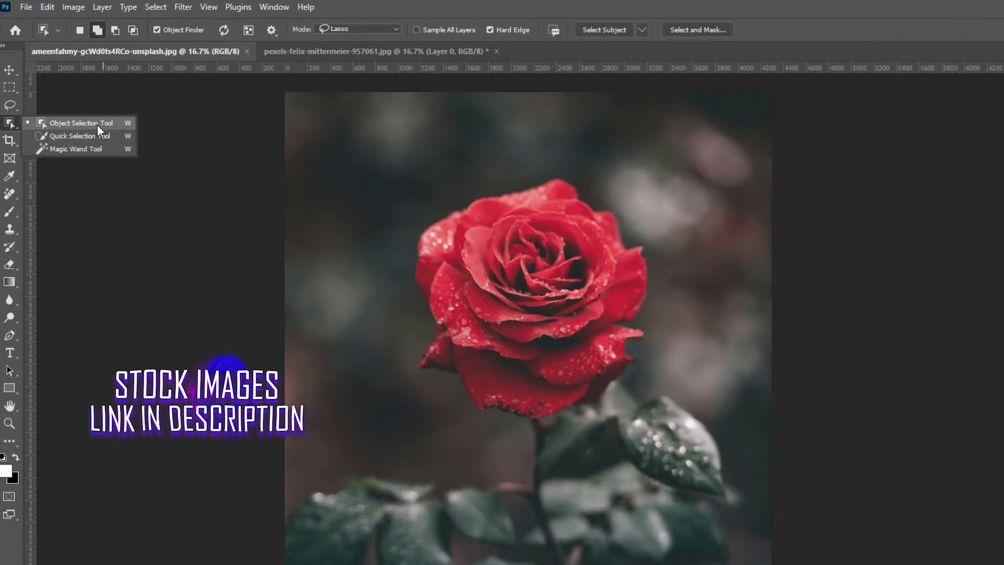
left_click(97, 126)
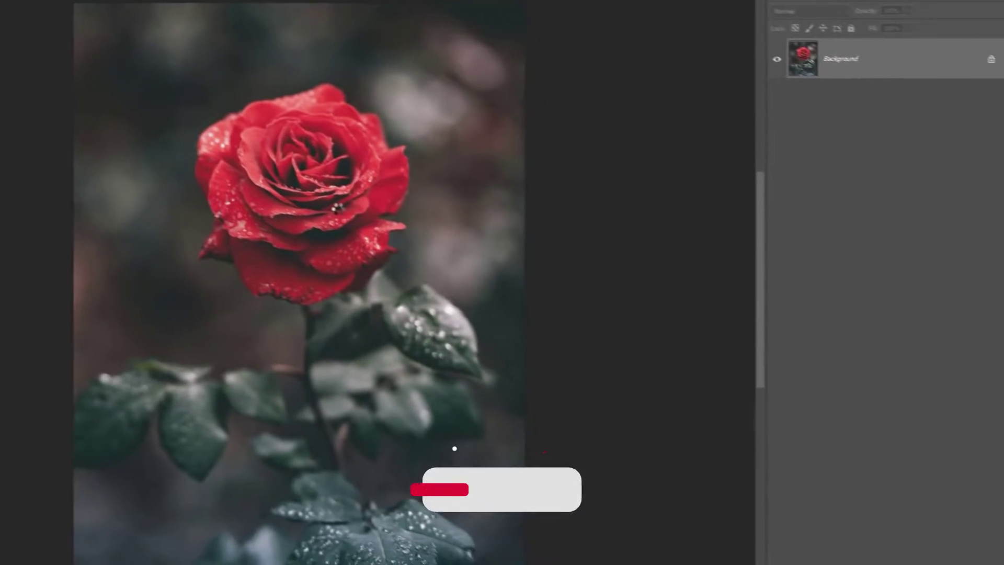
left_click(547, 308)
Step: Add the stem and leaves to the selection, refine it, and copy it to Layer 1
left_click(350, 340)
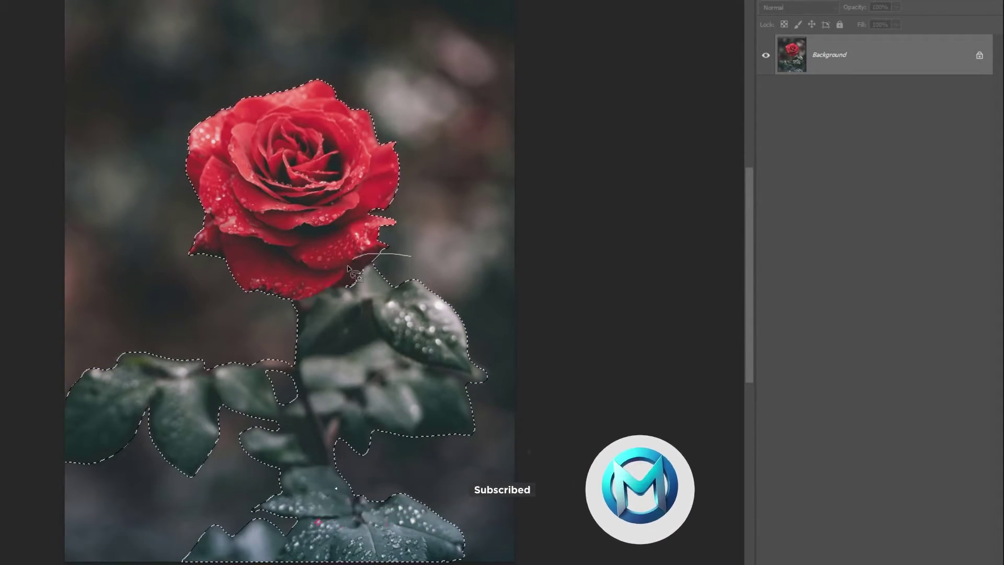
left_click_drag(411, 255, 372, 310)
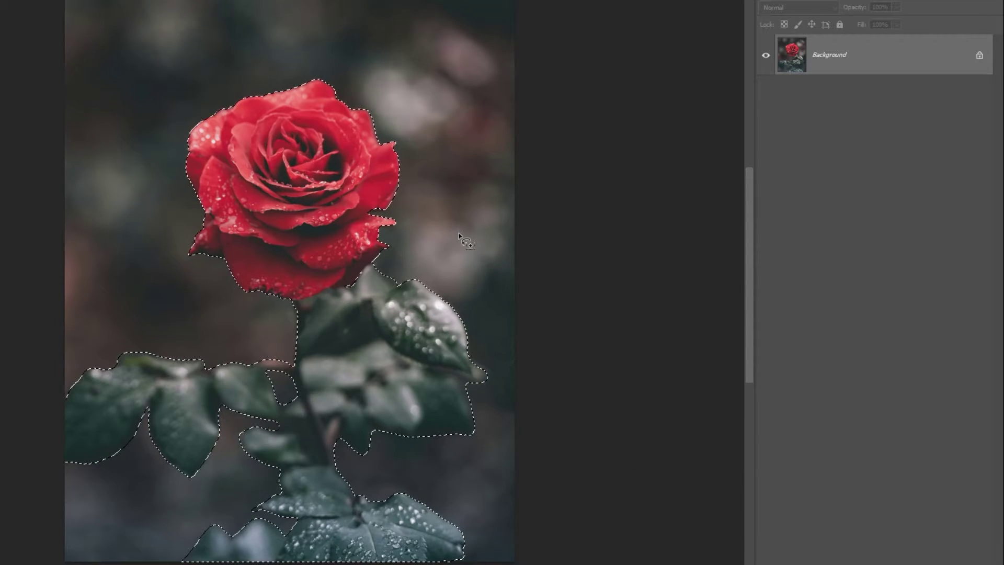
mouse_move(374, 271)
left_mouse_down()
mouse_move(345, 278)
mouse_move(375, 271)
left_mouse_up()
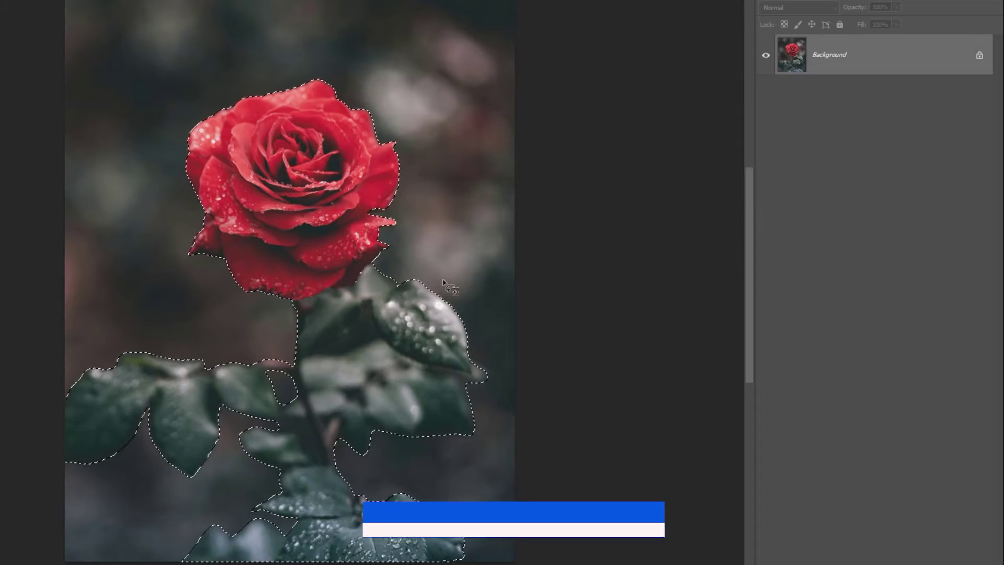
key("ctrl+j")
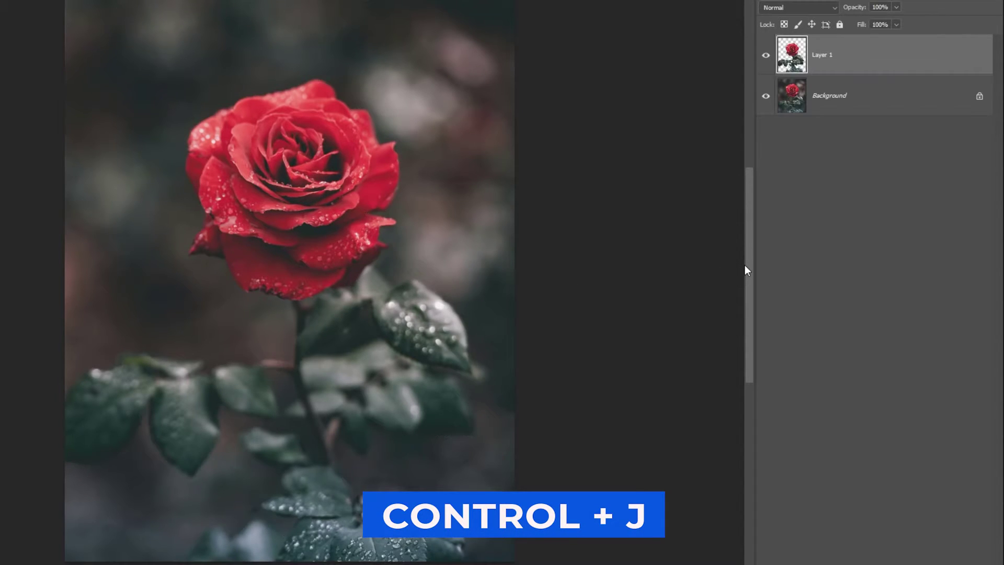
Step: Copy only the bloom to Layer 2, group it into Group 1, and convert it to a smart object
left_click(346, 178)
key("ctrl+j")
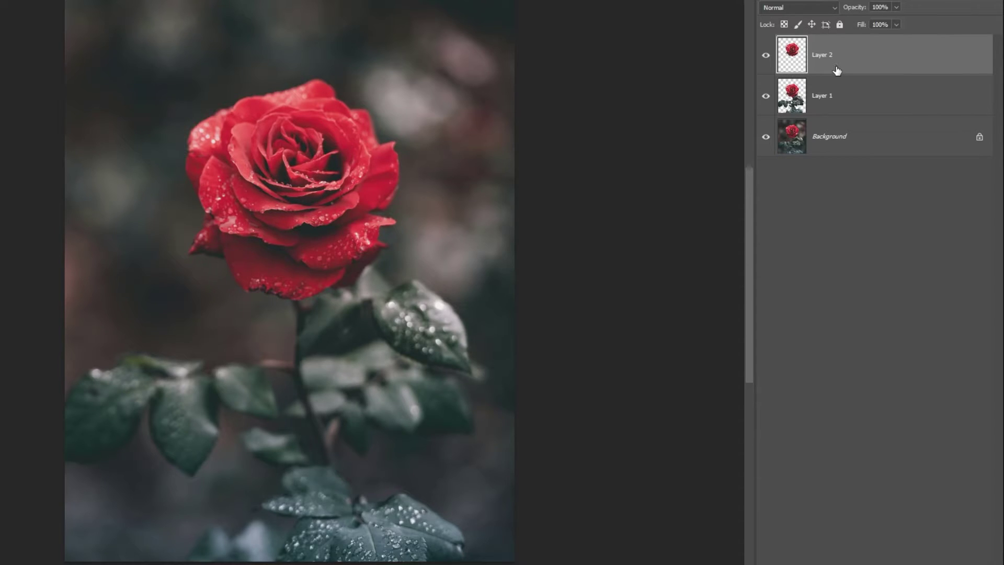
key("ctrl+g")
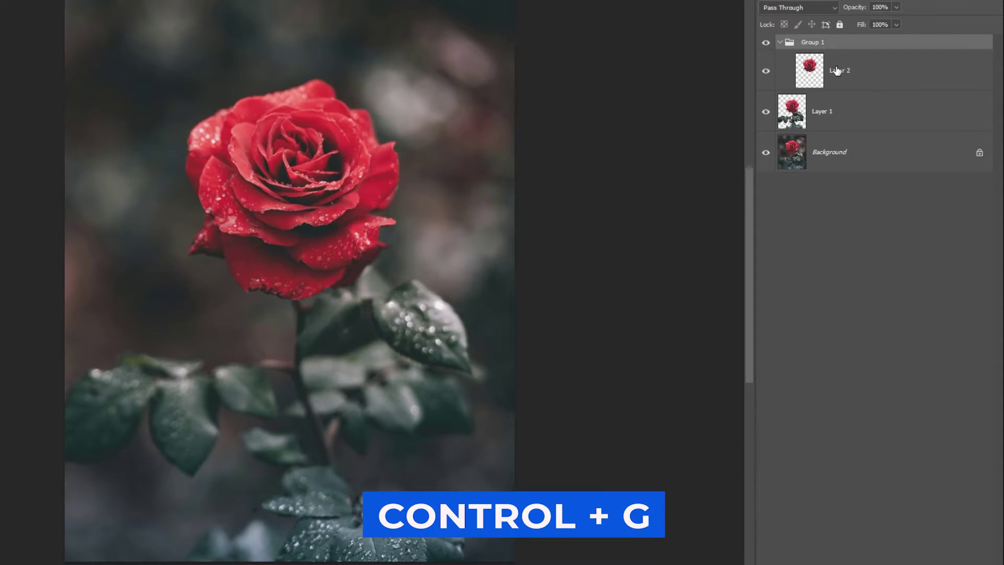
left_click(838, 73)
right_click(836, 80)
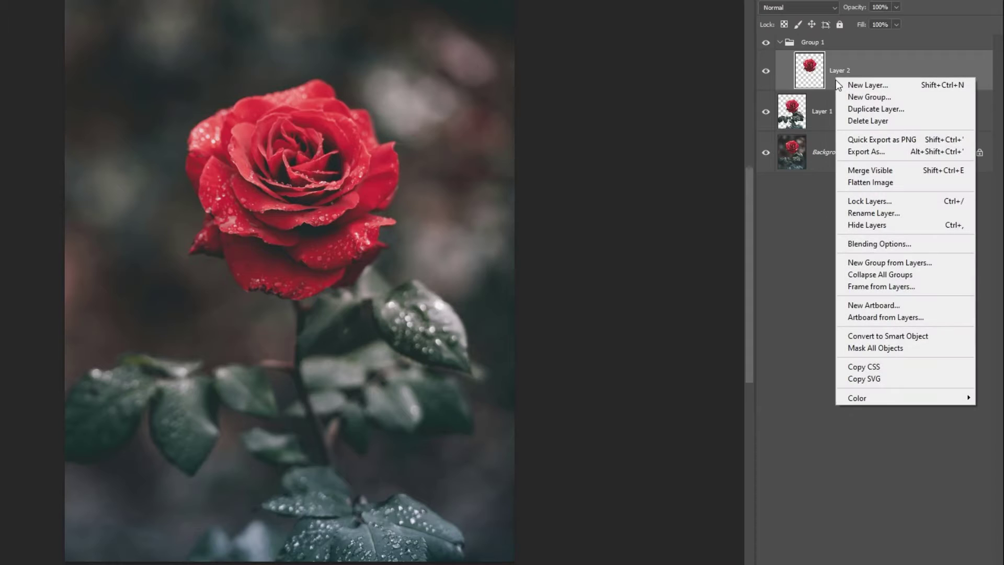
left_click(887, 336)
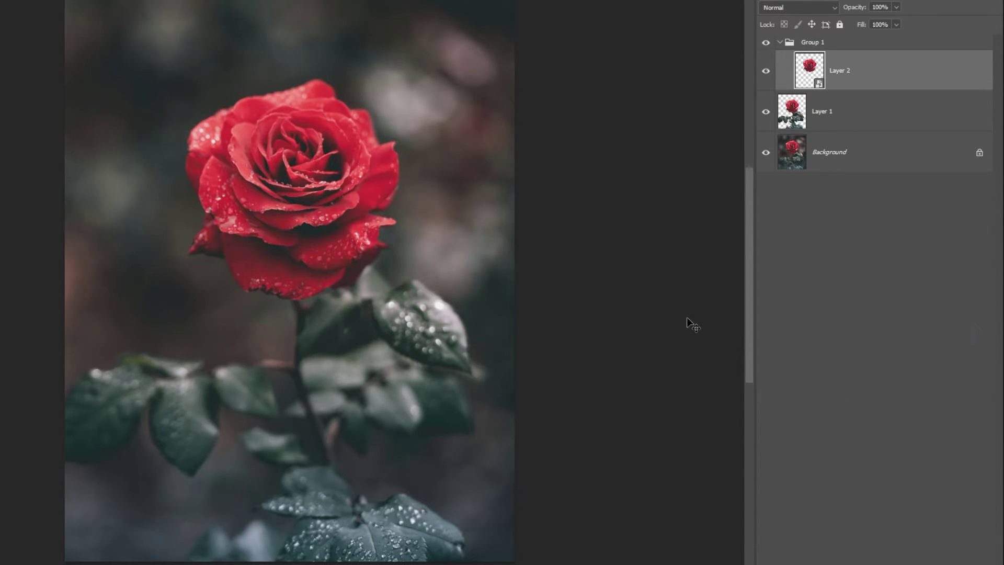
Step: Duplicate the bloom smart object and set the copy's blend mode to Screen
key("ctrl+j")
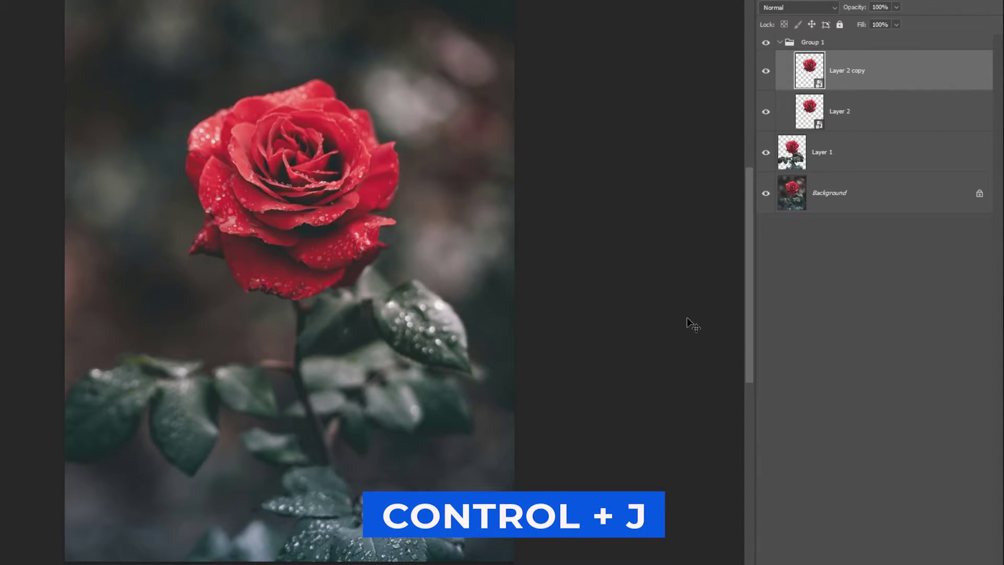
left_click(827, 8)
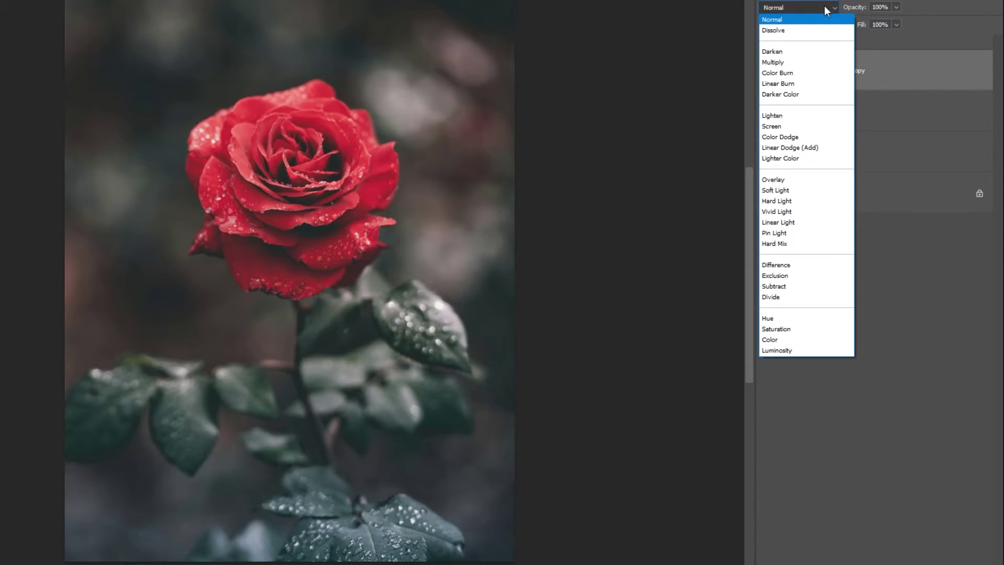
left_click(774, 127)
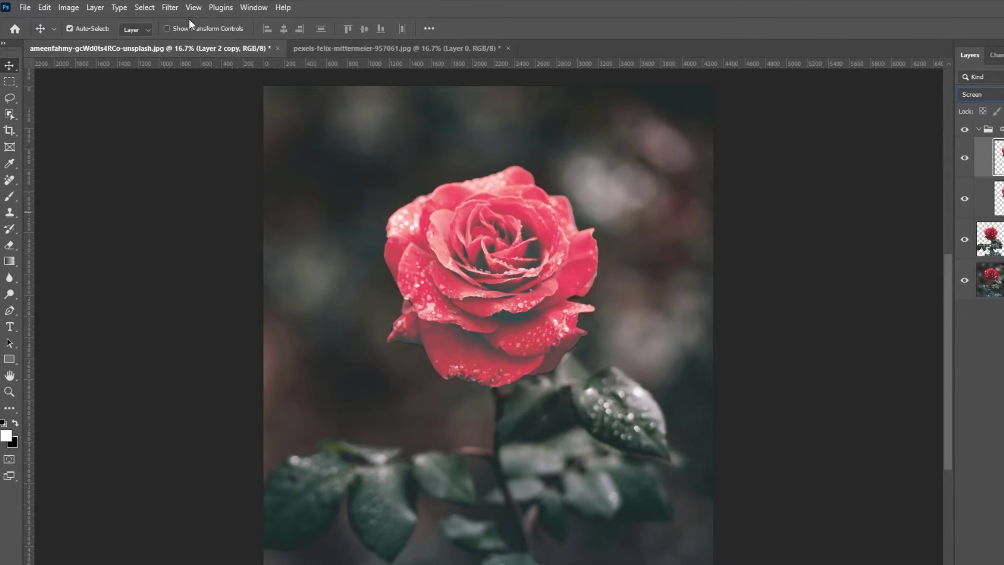
Step: Apply a Gaussian Blur with a 5 px radius to the Screen copy
left_click(178, 11)
mouse_move(296, 168)
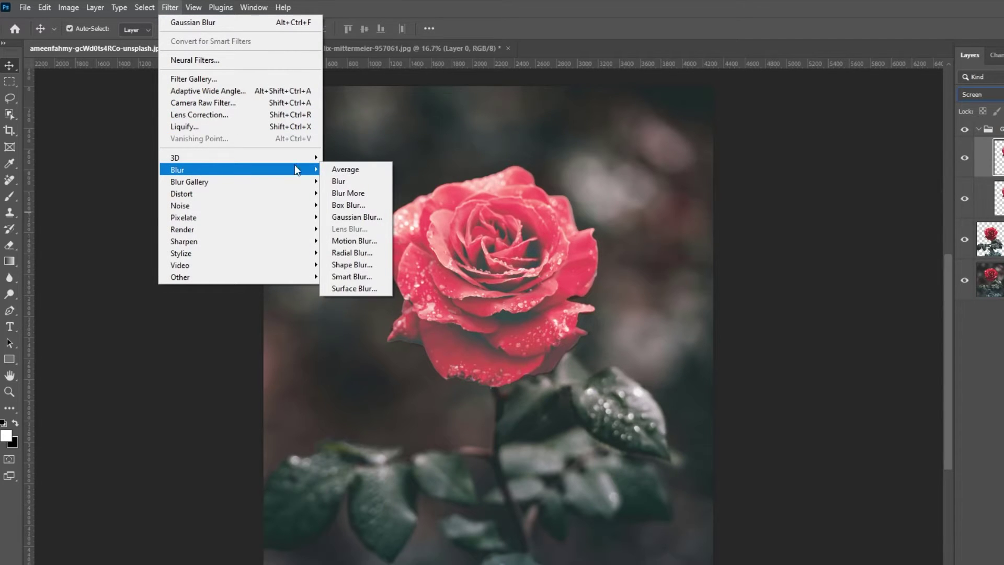
left_click(356, 216)
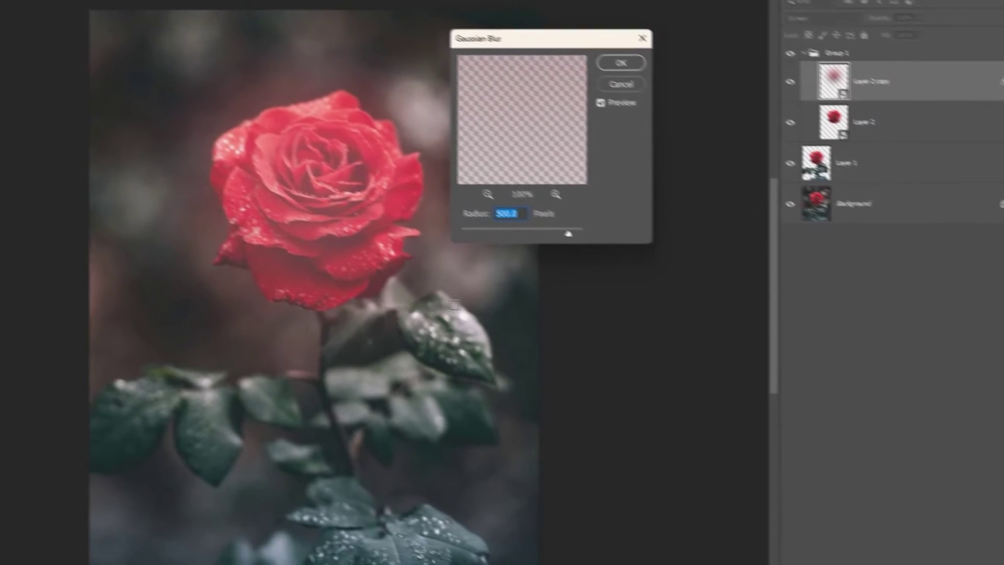
type("5")
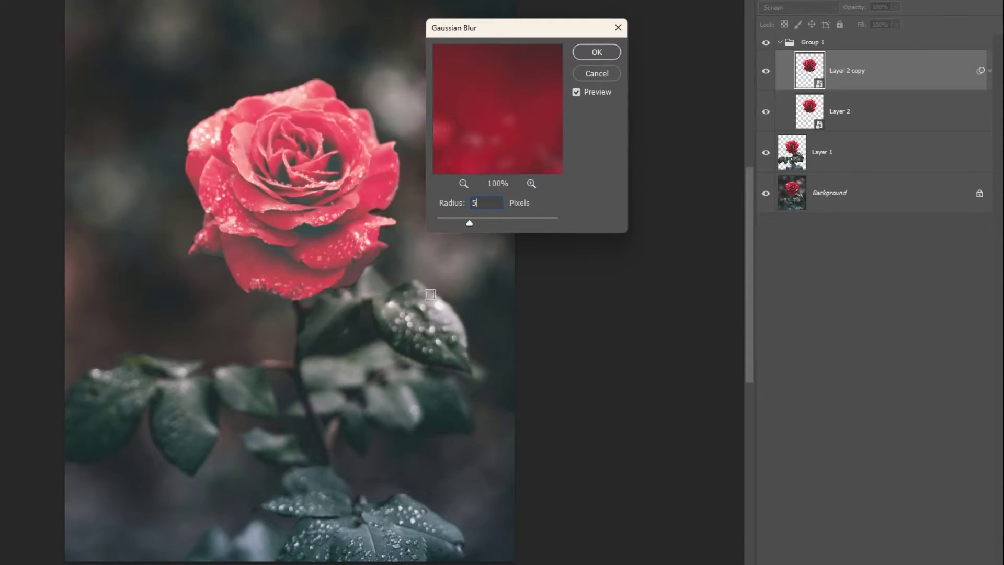
left_click(596, 55)
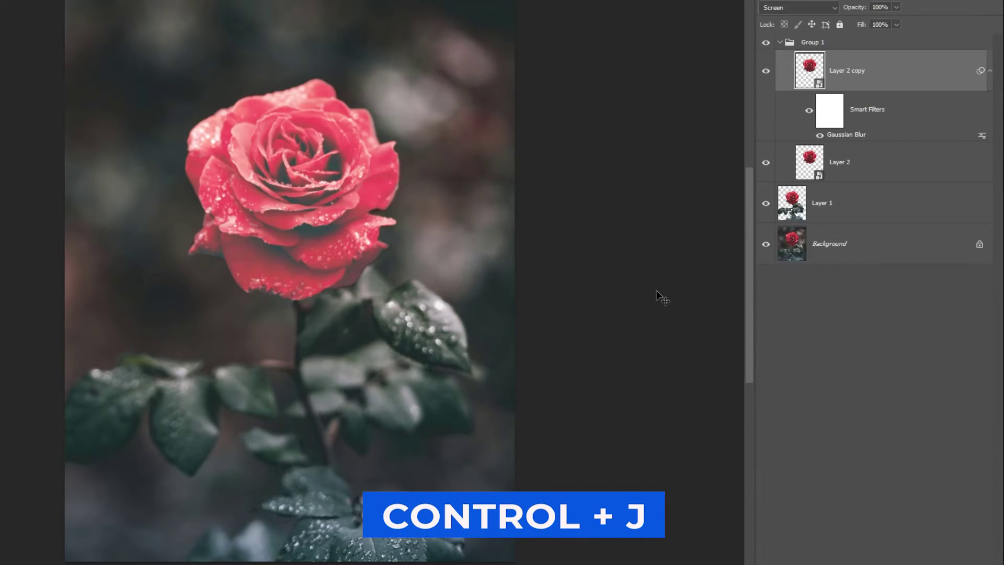
Step: Duplicate the blurred bloom copy and raise its Gaussian Blur to 100 px
key("ctrl+j")
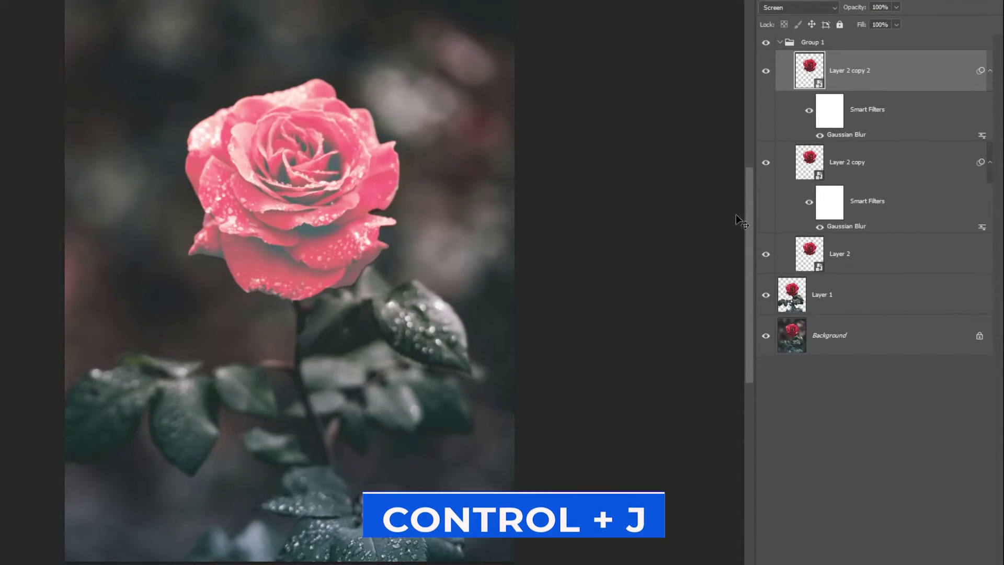
double_click(840, 136)
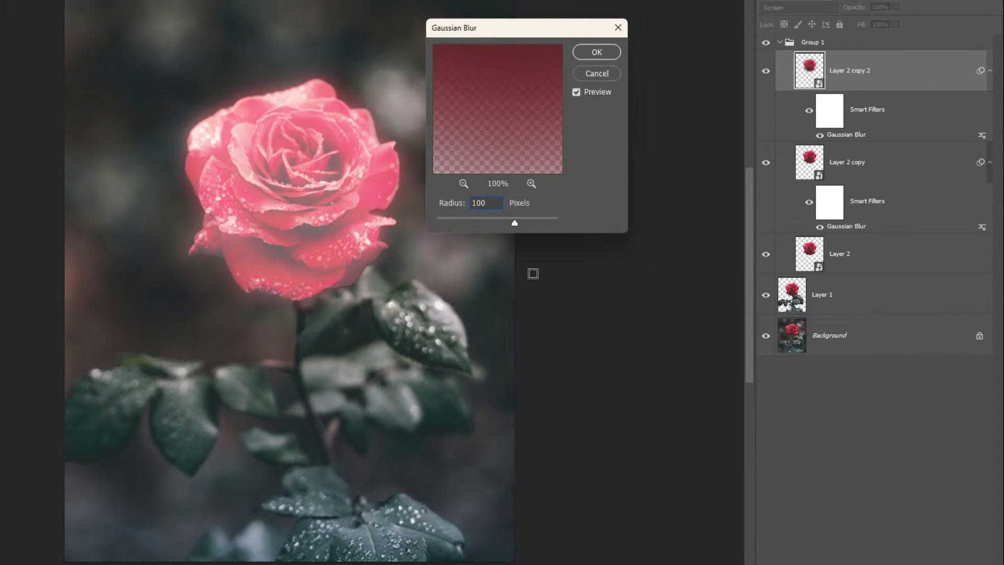
left_click(597, 53)
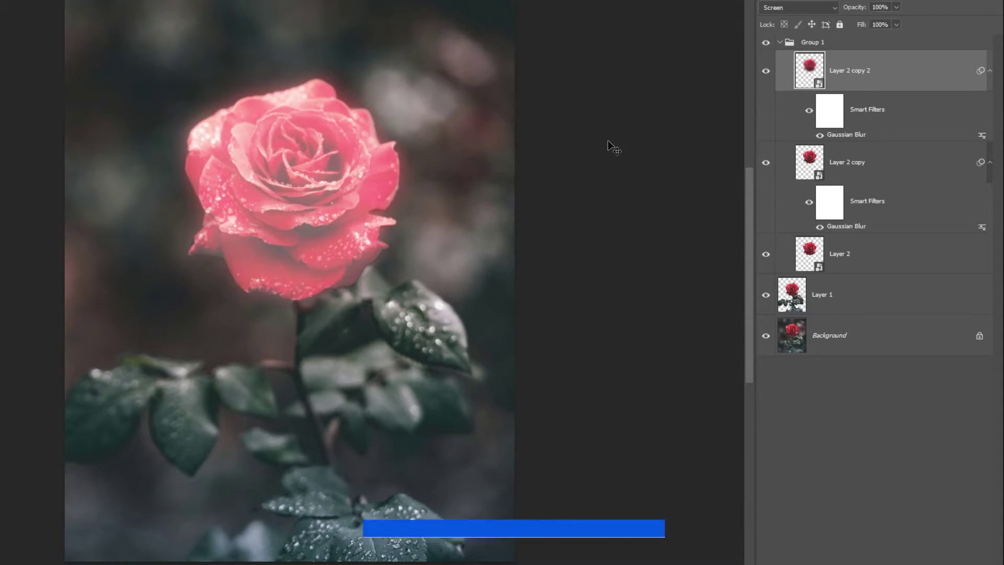
Step: Add two more copies with Lighten blending, blurred at 250 px and 500 px
key("ctrl+j")
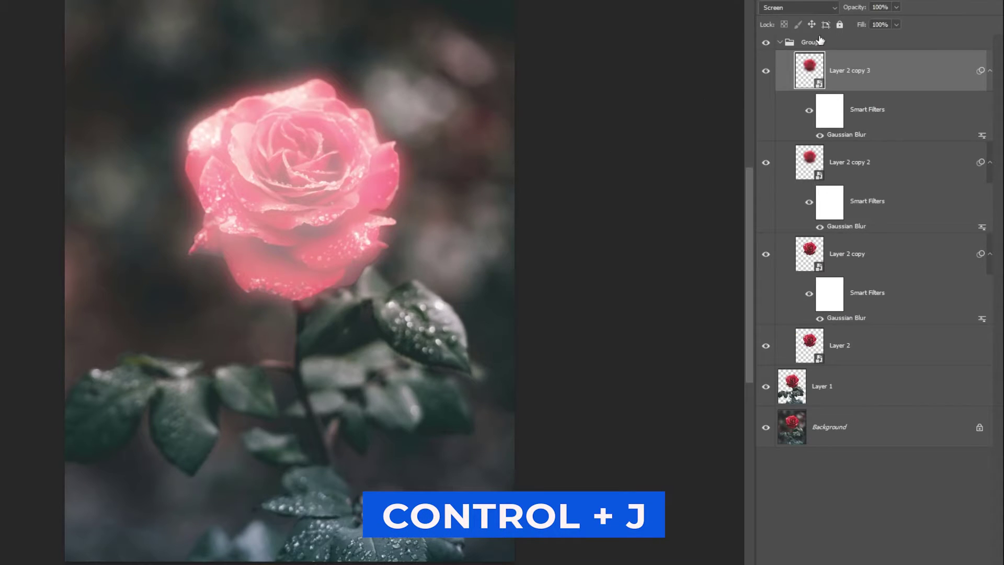
left_click(825, 8)
left_click(787, 114)
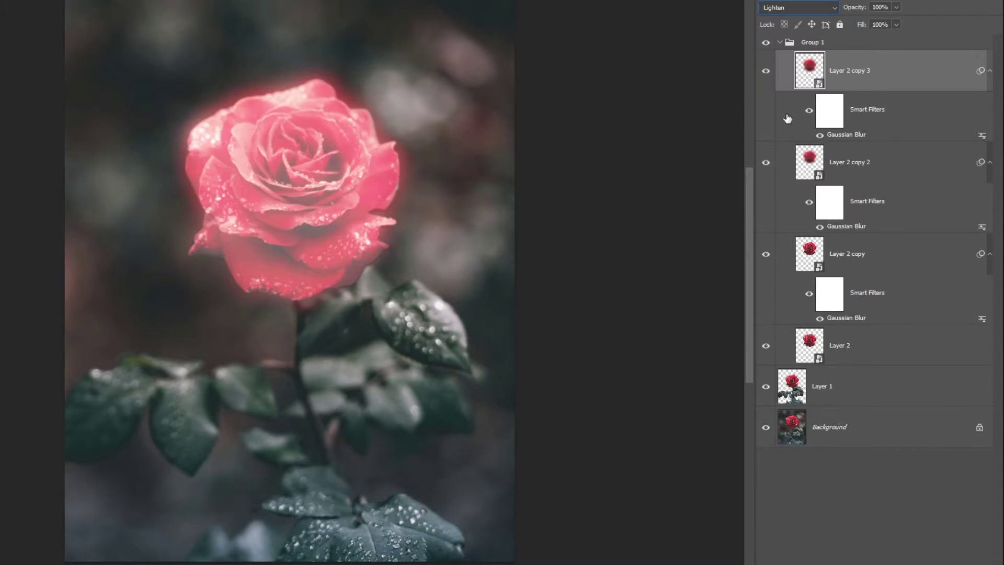
double_click(840, 137)
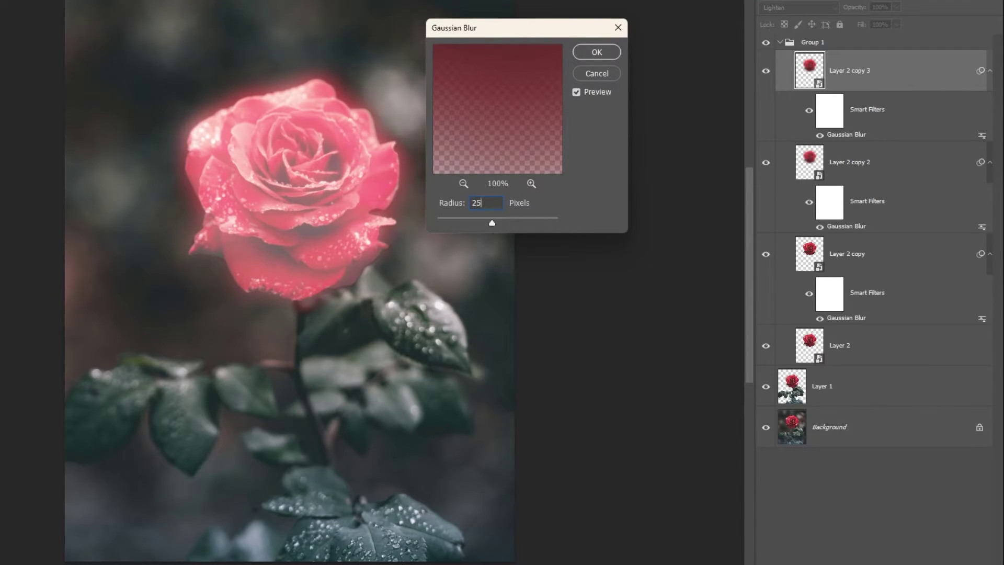
left_click(596, 52)
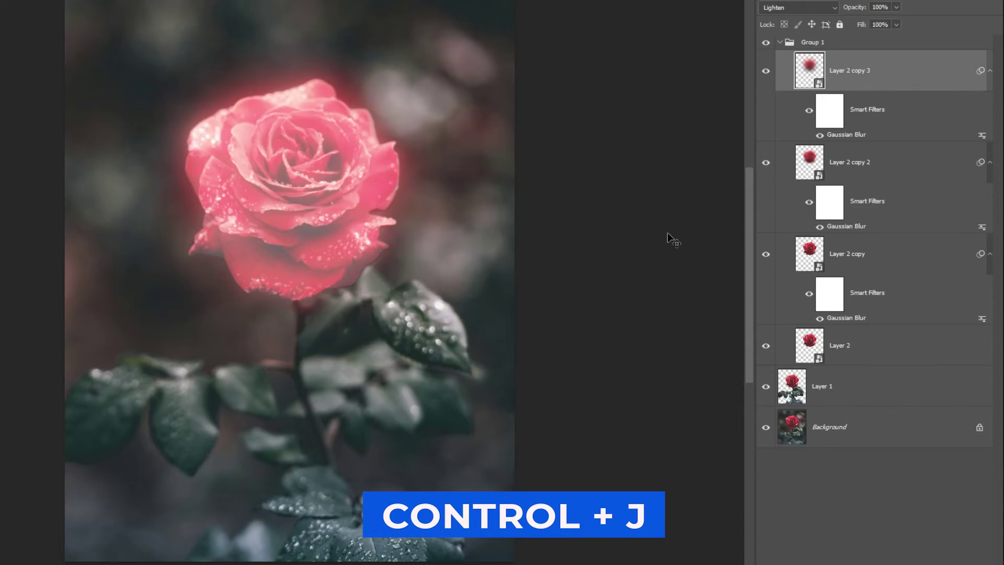
key("ctrl+j")
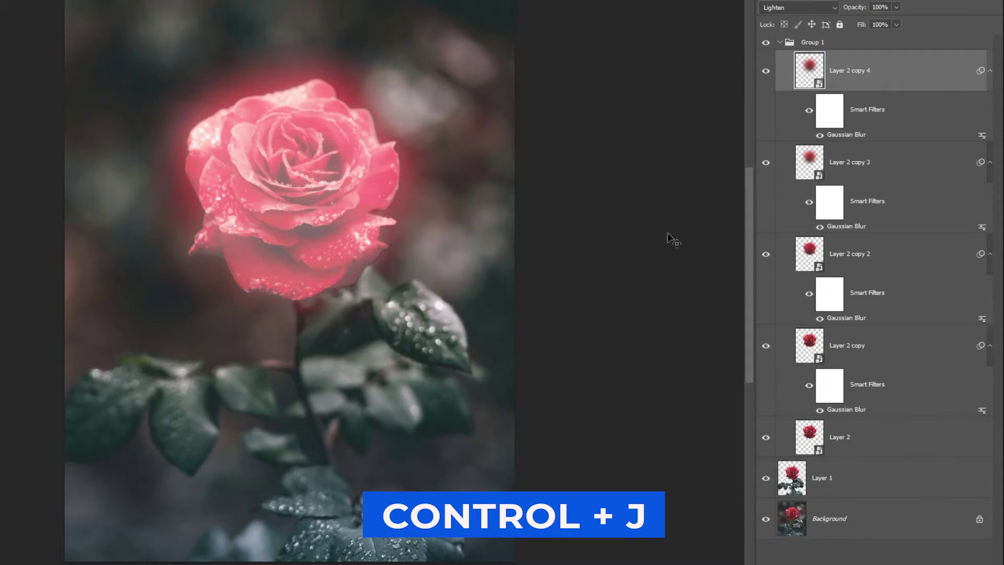
double_click(851, 136)
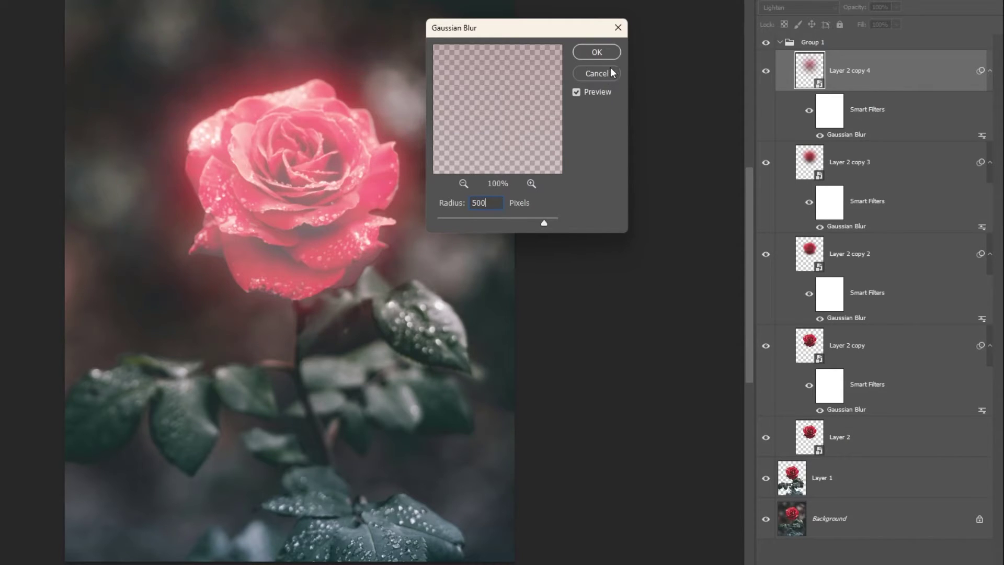
left_click(599, 51)
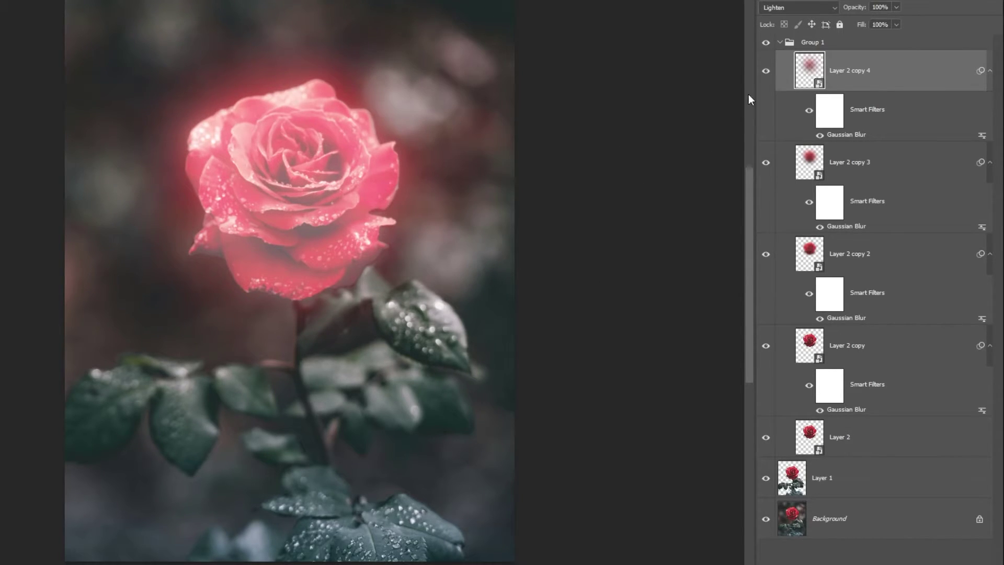
Step: Collapse Group 1 and toggle its visibility to compare the glow
left_click(780, 43)
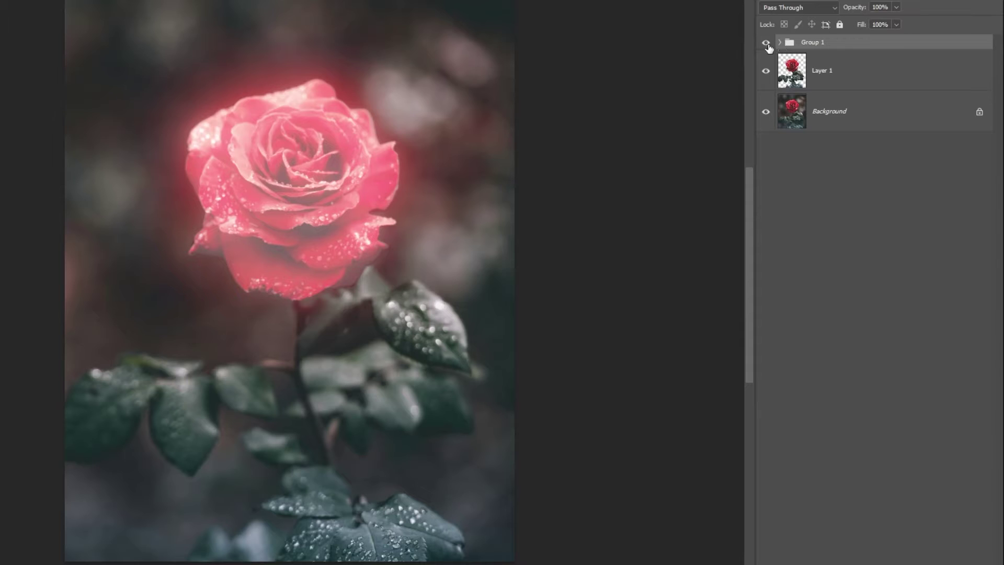
left_click(767, 43)
left_click(766, 43)
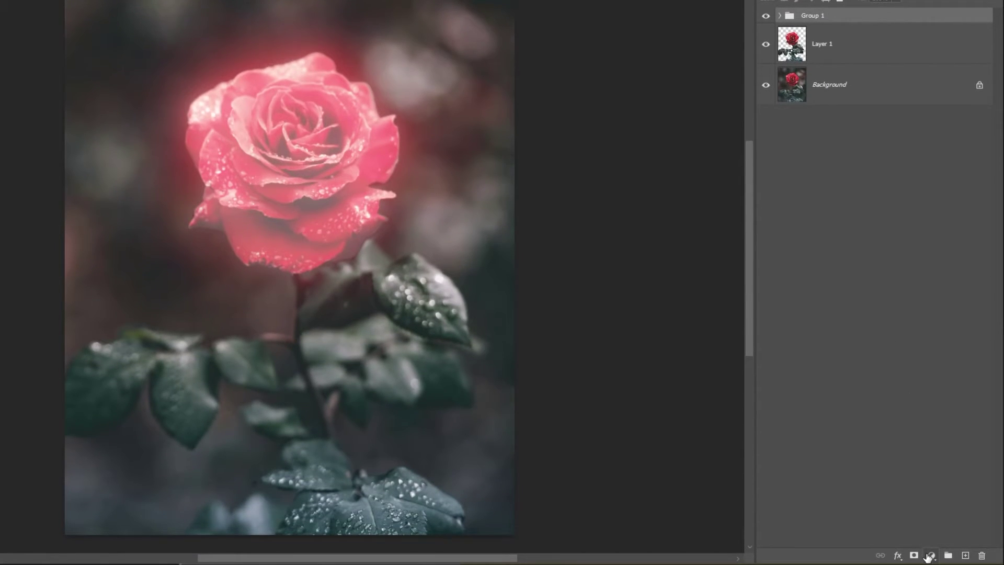
Step: Add a Hue/Saturation layer clipped to Group 1, colorized at Hue 360 and Saturation 90
left_click(930, 556)
left_click(938, 432)
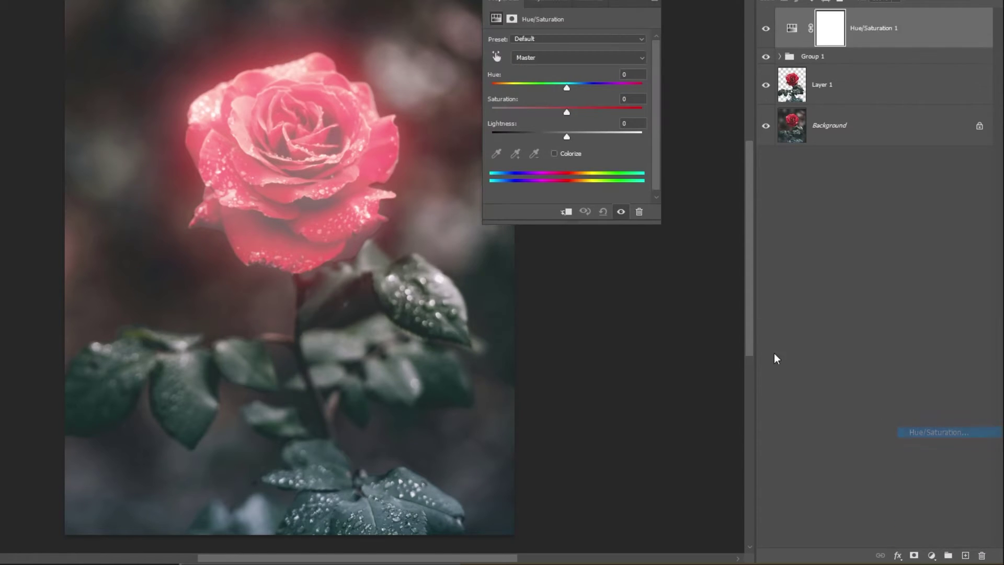
left_click(566, 212)
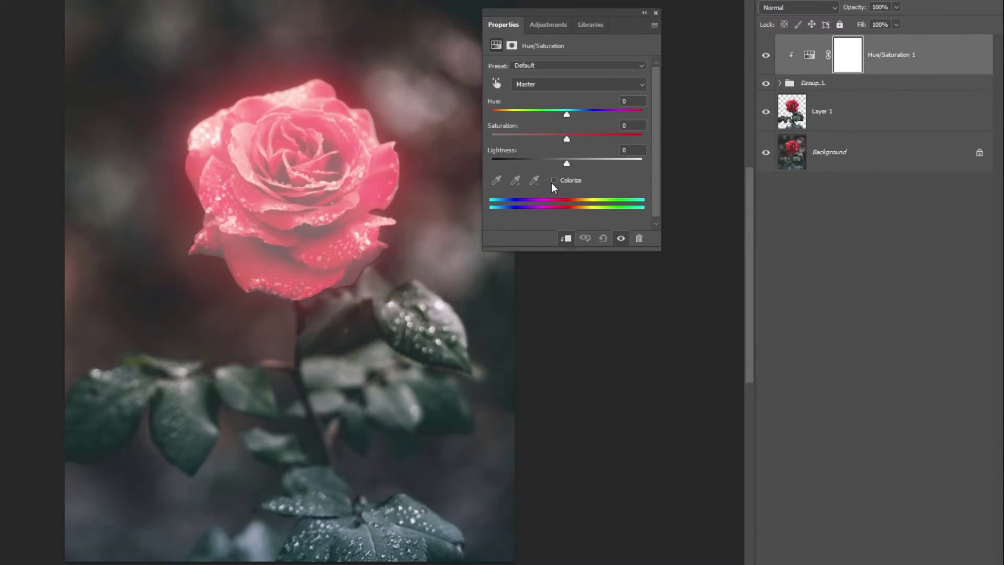
left_click(554, 181)
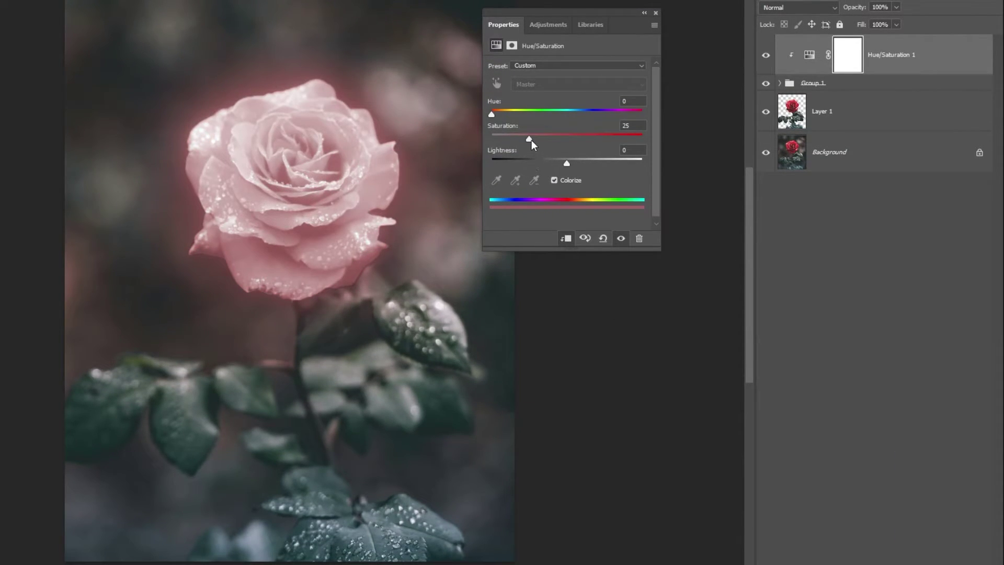
left_click_drag(532, 142, 619, 144)
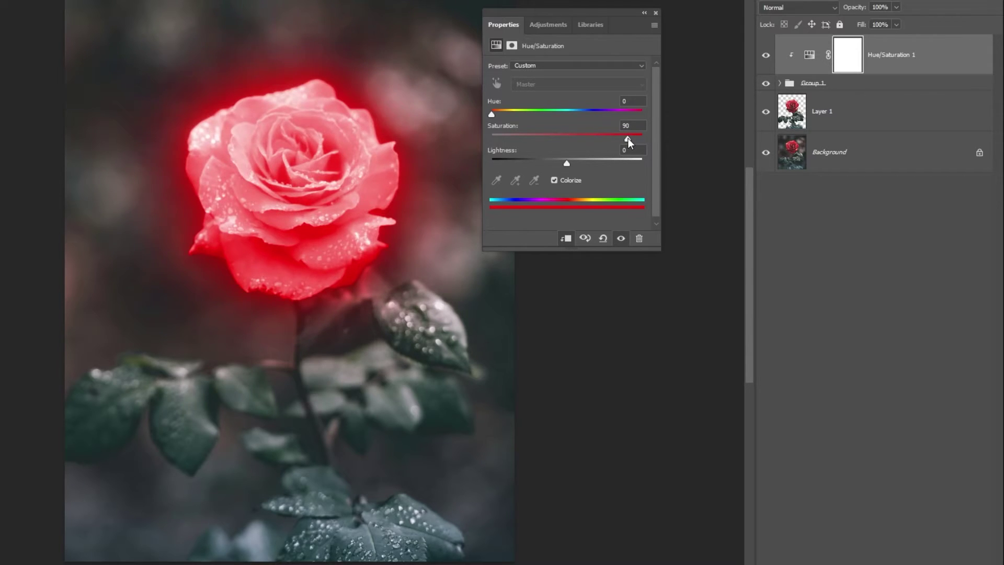
left_click_drag(494, 116, 718, 125)
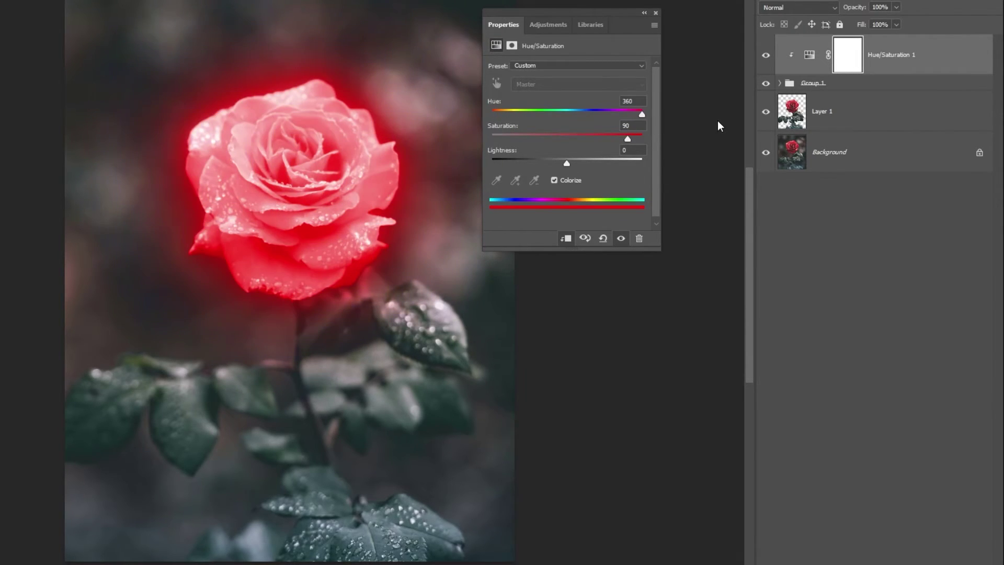
left_click(657, 13)
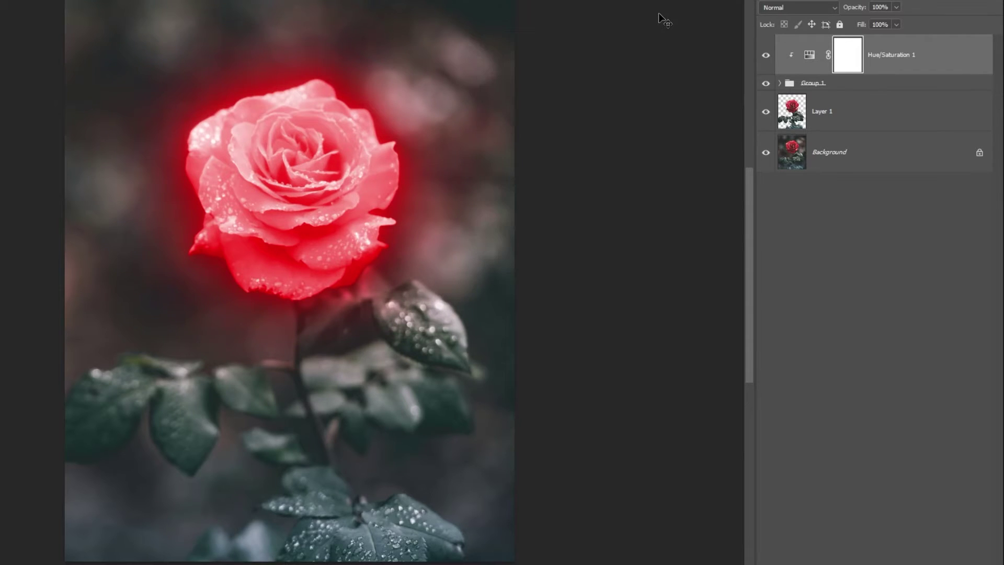
left_click(856, 167)
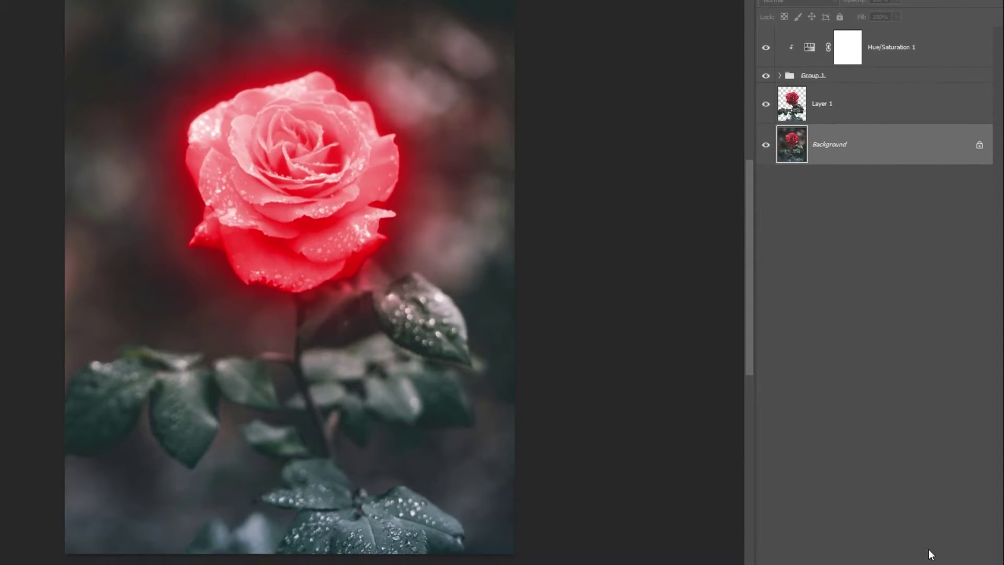
Step: Add a Color Lookup adjustment on the Background using the Moonlight.3DL look
left_click(932, 556)
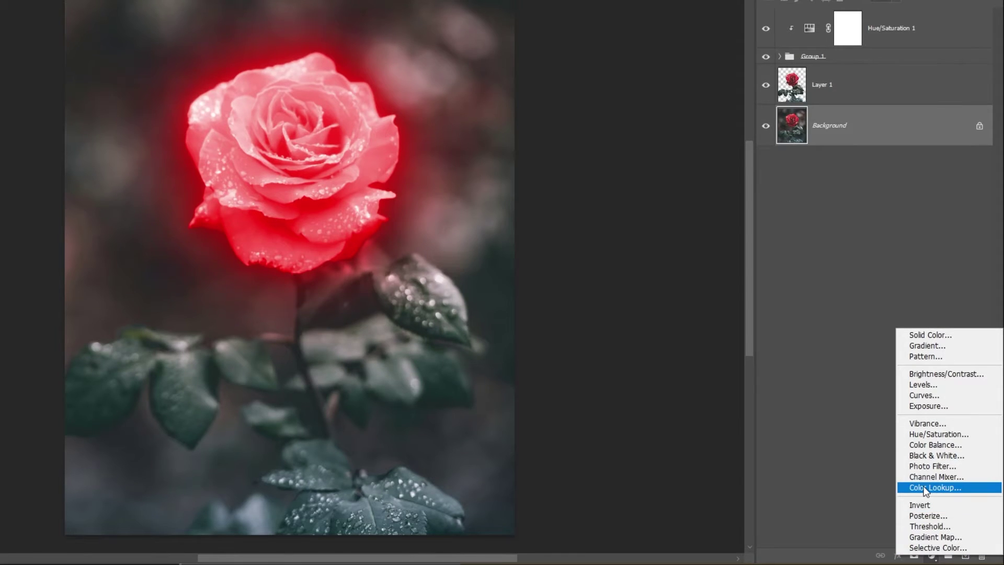
left_click(927, 487)
left_click(642, 67)
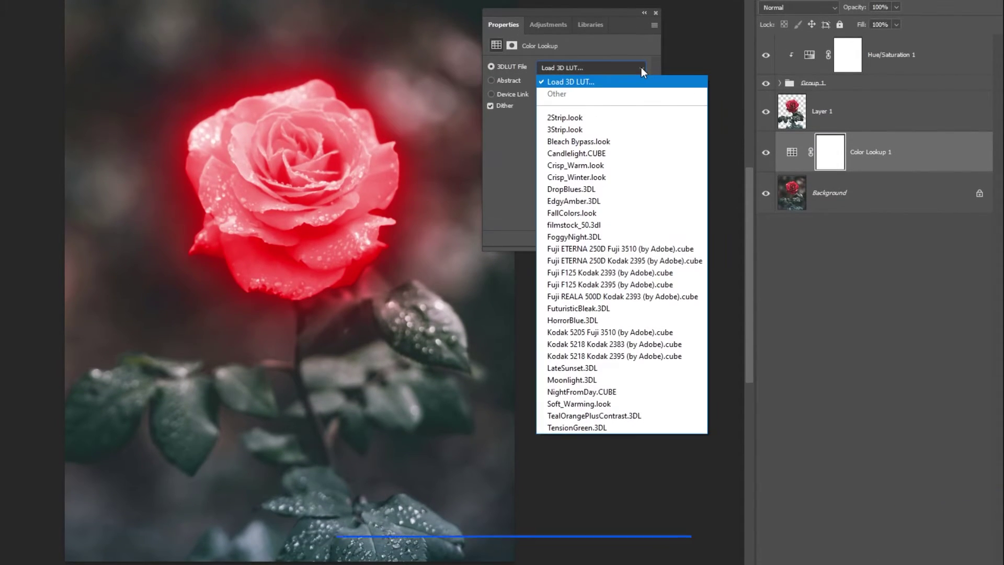
left_click(584, 380)
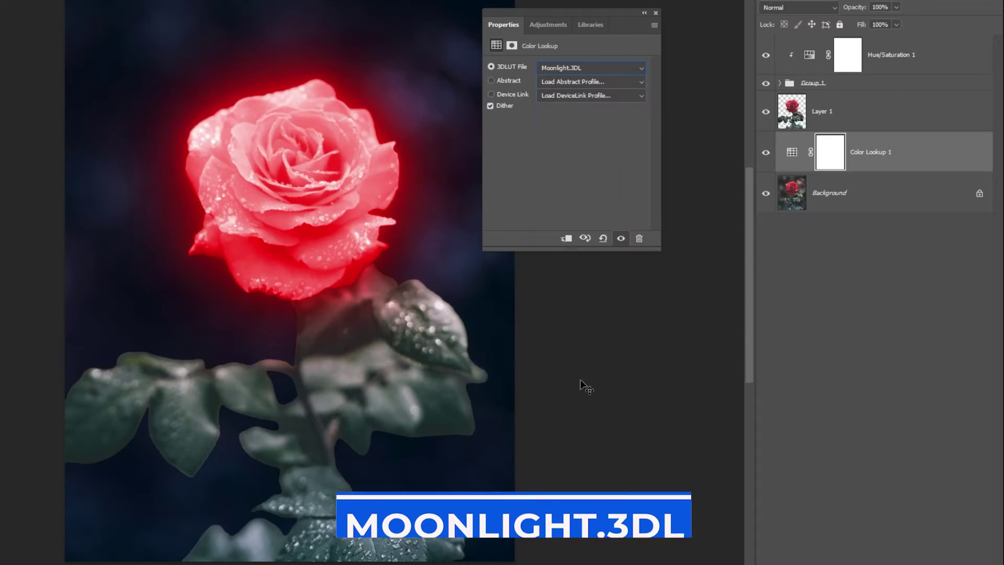
left_click(655, 14)
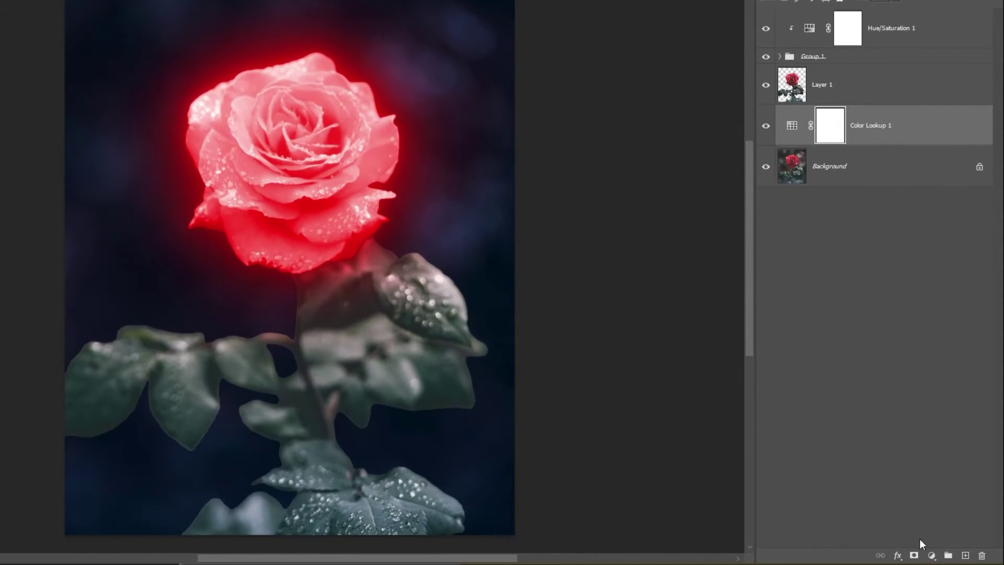
Step: Add a Black & White adjustment at 51% opacity above the Color Lookup
left_click(930, 555)
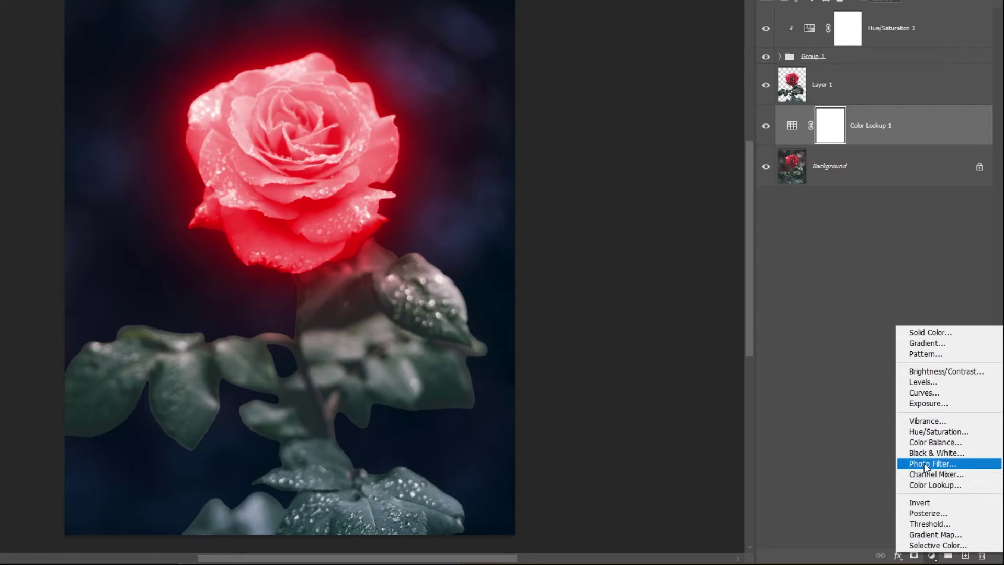
left_click(936, 453)
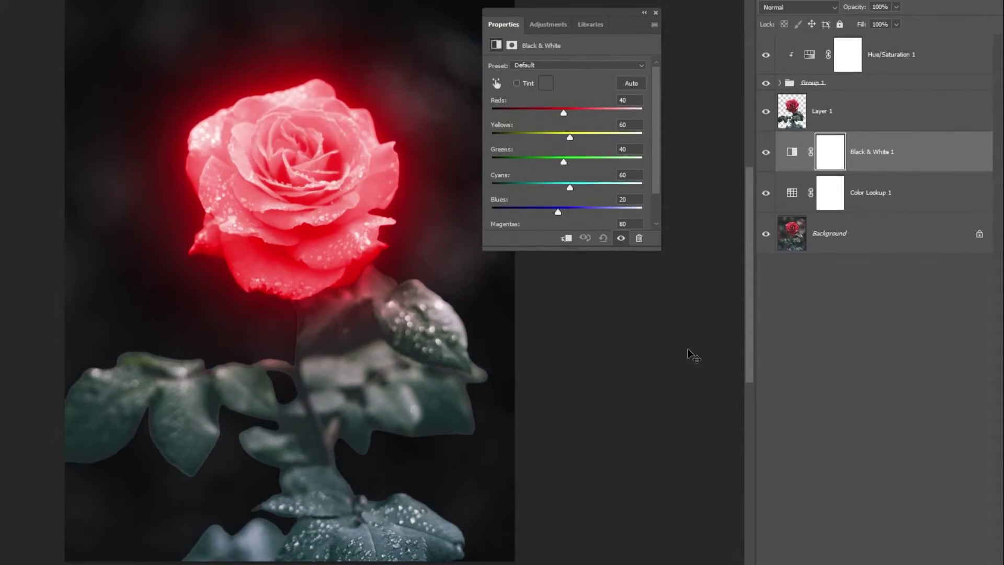
left_click(656, 13)
left_click(897, 7)
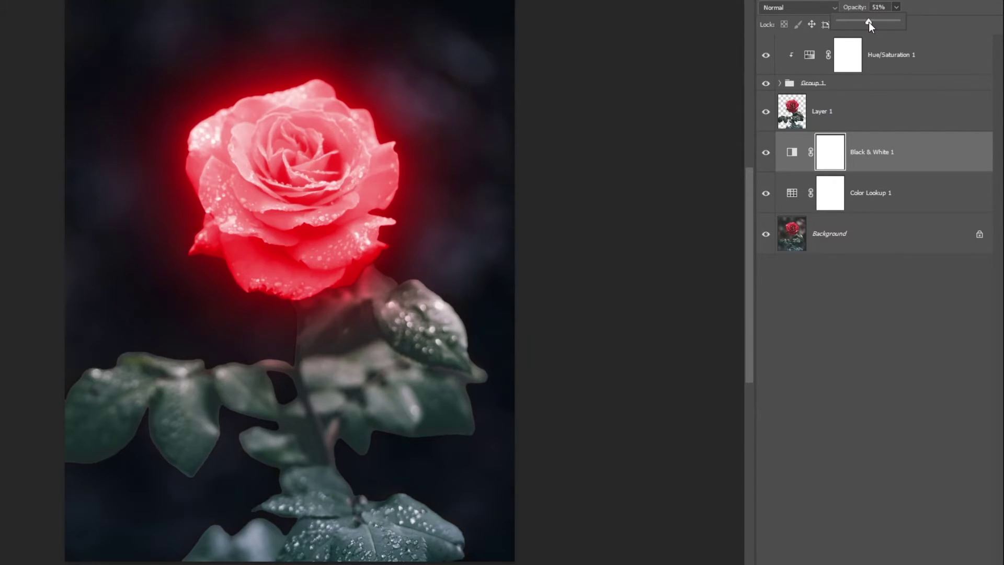
left_click(639, 266)
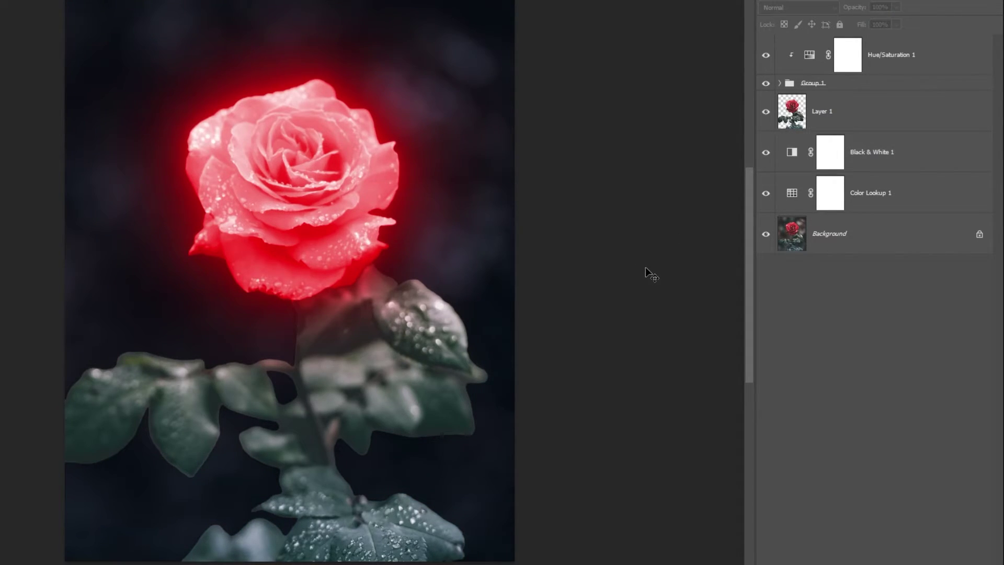
left_click(856, 125)
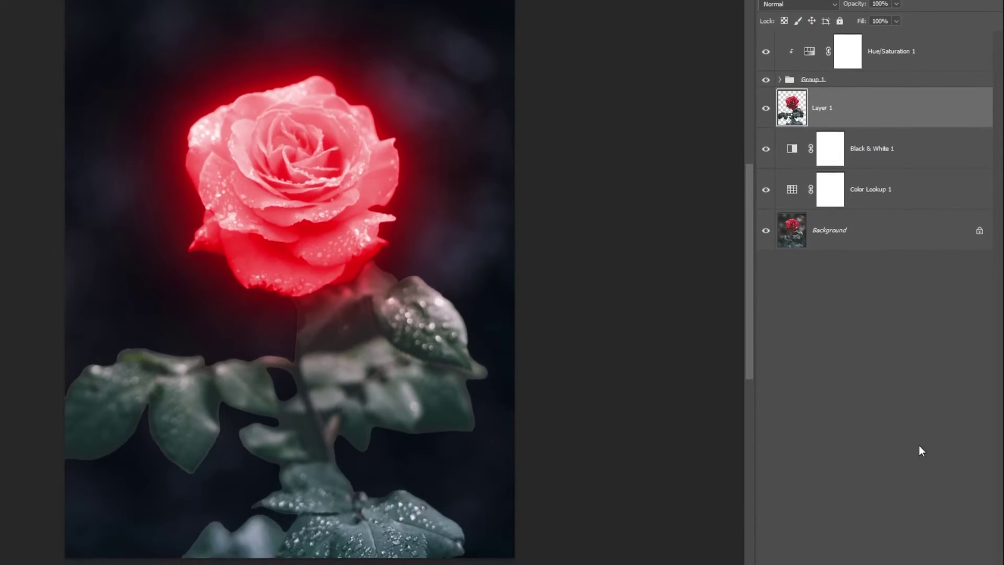
left_click(932, 563)
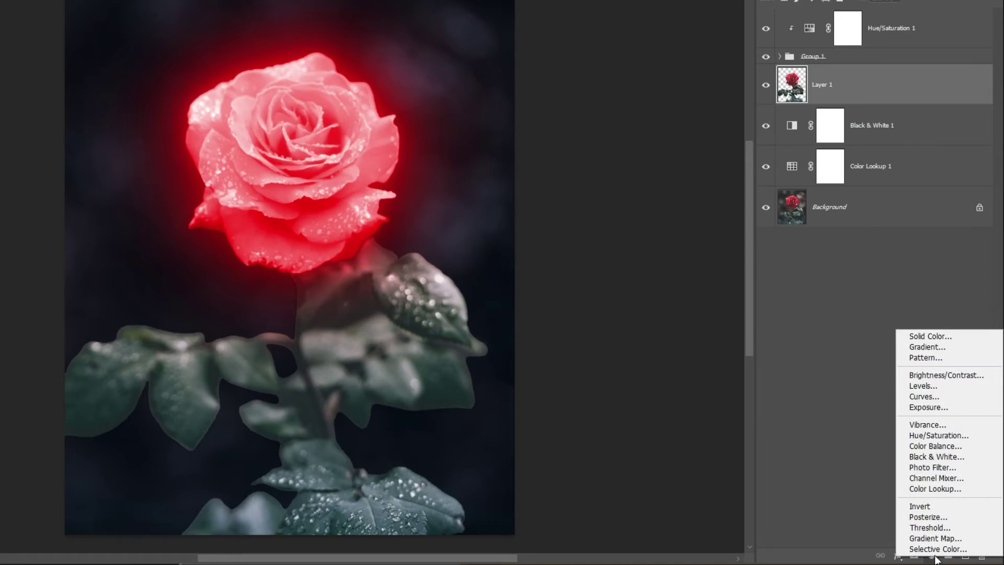
Step: Add a Curves adjustment clipped to Layer 1, bending the curve to darken the rose
left_click(924, 397)
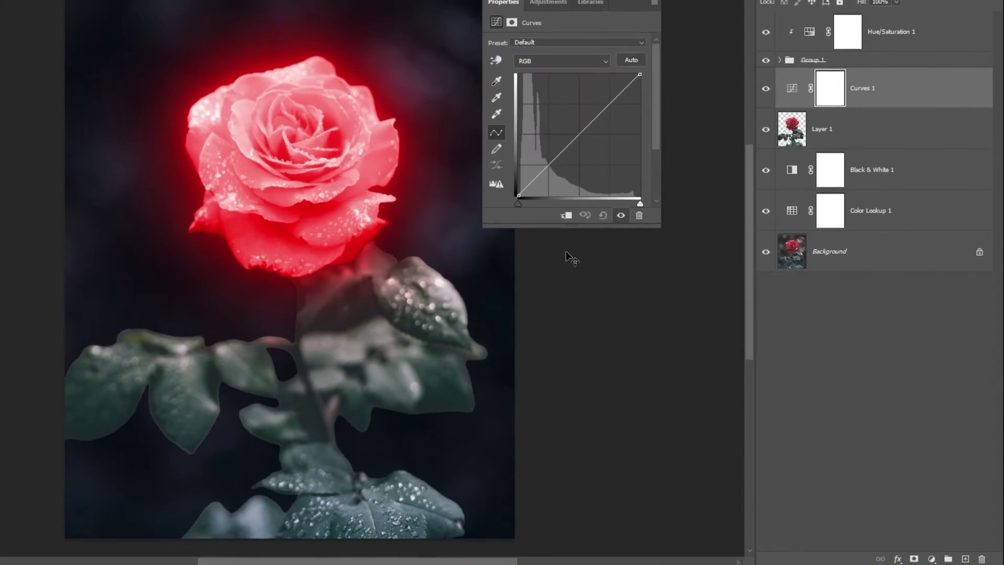
left_click(565, 233)
left_click_drag(558, 188, 568, 201)
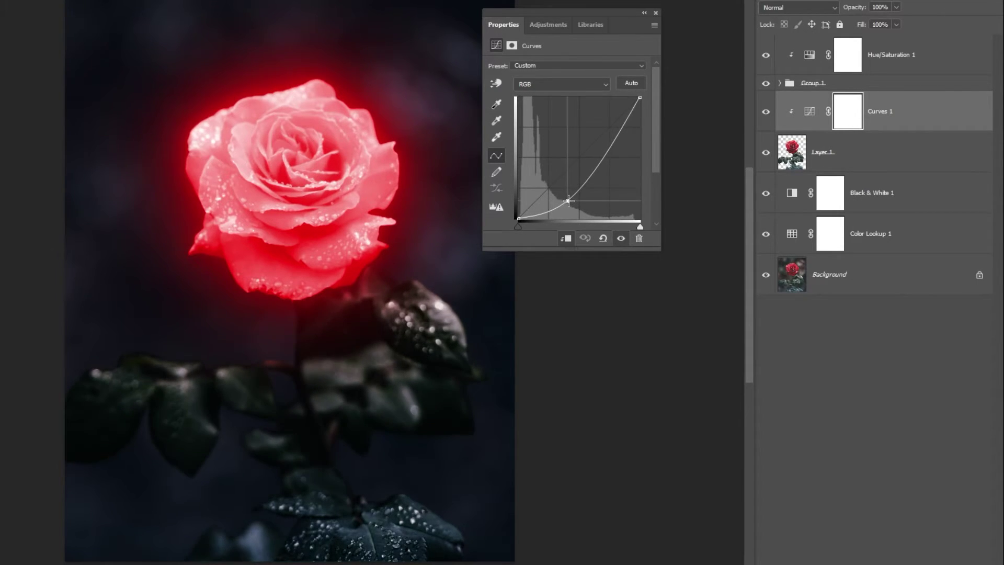
left_click(656, 13)
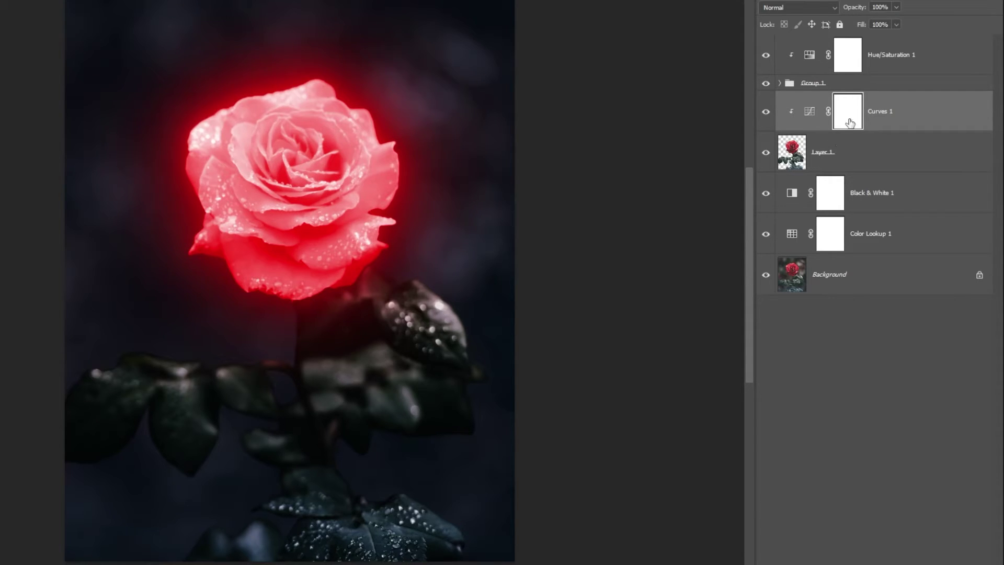
Step: Paint black on the Curves mask with a soft round brush at 17% flow over the lower-left leaves
key("b")
right_click(147, 184)
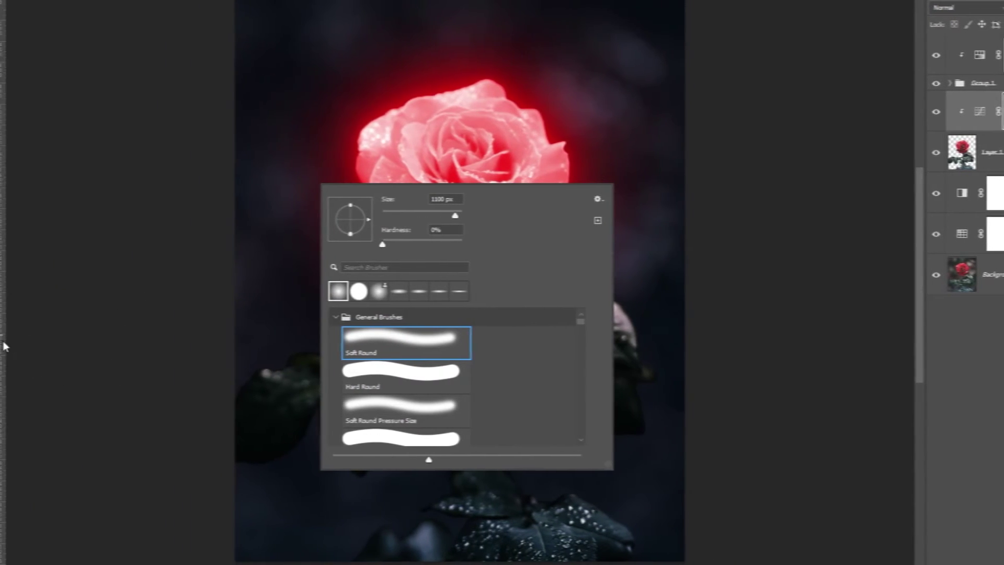
key("Return")
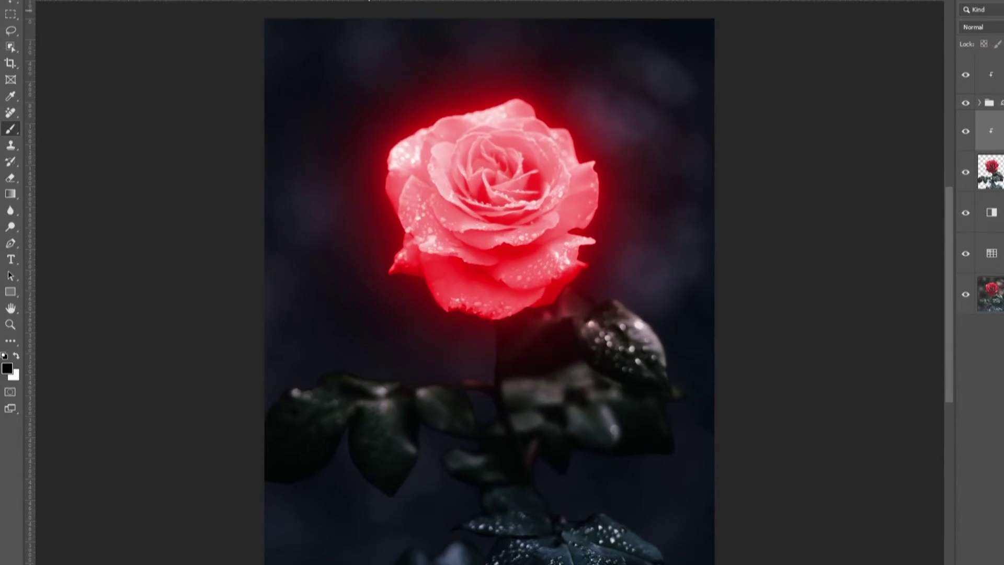
left_click(371, 14)
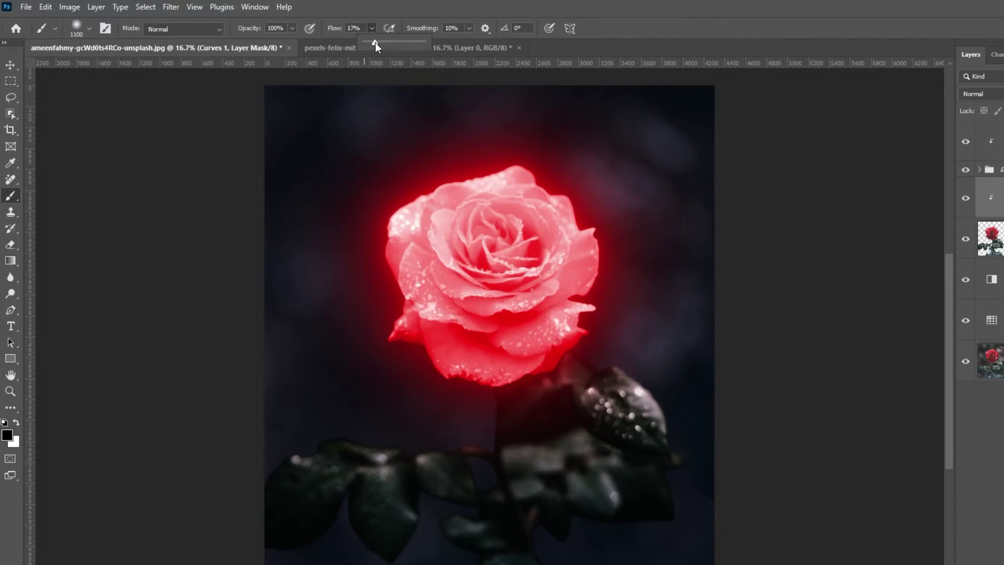
key("Return")
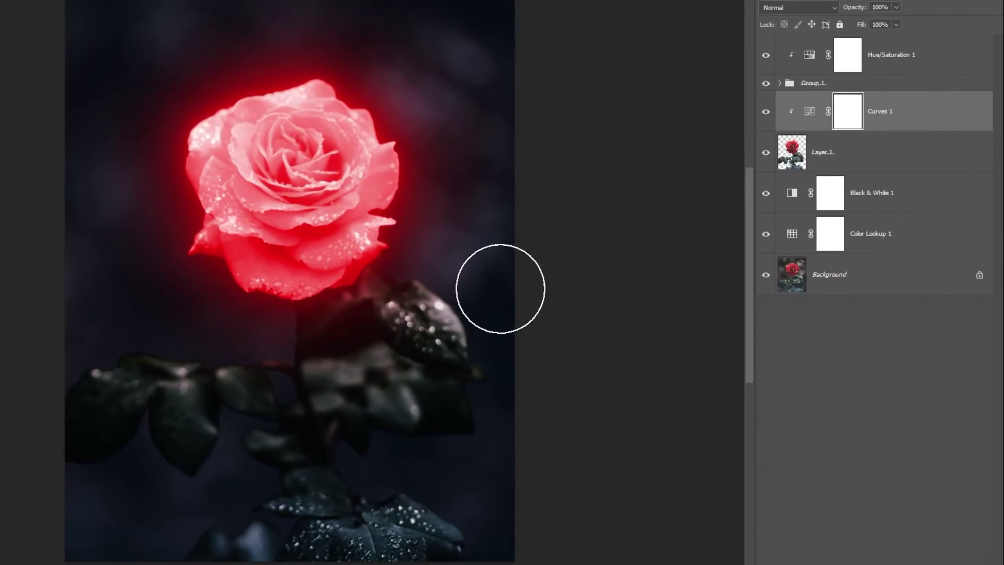
mouse_move(248, 414)
left_mouse_down()
mouse_move(226, 379)
mouse_move(248, 373)
mouse_move(128, 365)
mouse_move(189, 348)
mouse_move(77, 402)
mouse_move(141, 339)
mouse_move(0, 437)
mouse_move(66, 377)
mouse_move(285, 482)
mouse_move(384, 489)
mouse_move(408, 517)
mouse_move(474, 545)
mouse_move(337, 529)
mouse_move(343, 541)
mouse_move(289, 557)
mouse_move(269, 536)
mouse_move(136, 554)
mouse_move(201, 531)
mouse_move(138, 551)
mouse_move(279, 482)
mouse_move(244, 369)
mouse_move(350, 377)
mouse_move(401, 362)
mouse_move(429, 394)
mouse_move(501, 372)
mouse_move(356, 349)
mouse_move(284, 371)
mouse_move(276, 395)
mouse_move(360, 416)
mouse_move(311, 442)
mouse_move(274, 432)
mouse_move(353, 450)
mouse_move(236, 350)
mouse_move(347, 317)
mouse_move(426, 262)
mouse_move(480, 297)
mouse_move(462, 354)
mouse_move(460, 319)
left_mouse_up()
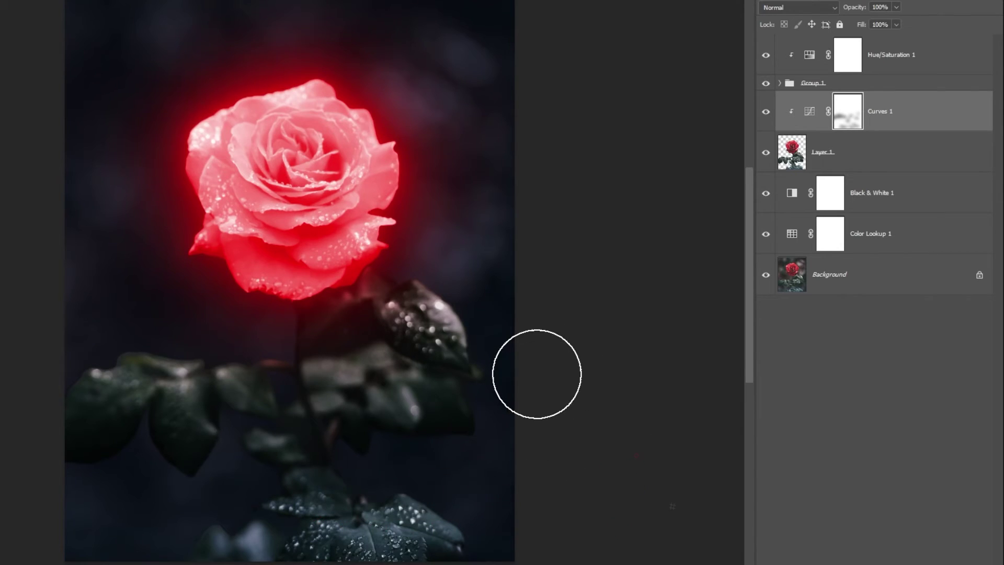
left_click(924, 556)
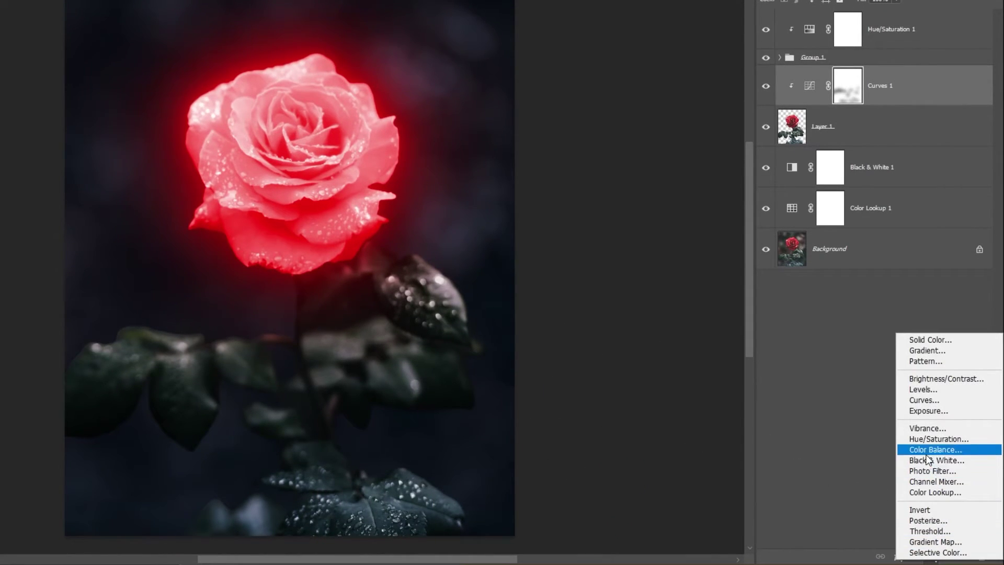
Step: Add a Hue/Saturation 2 layer clipped to Layer 1, colorized at Hue 360 with high saturation
left_click(939, 439)
left_click(566, 212)
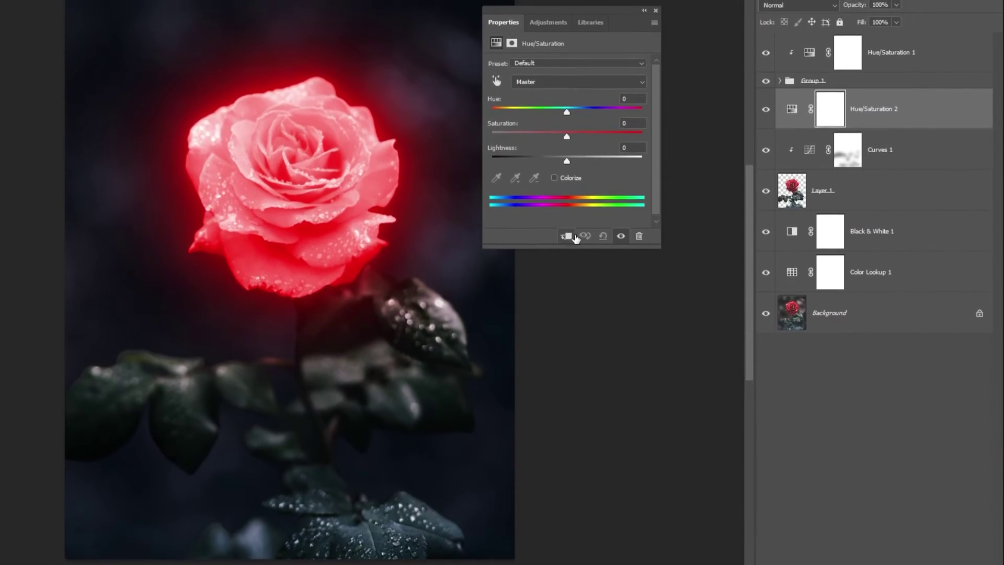
left_click(555, 181)
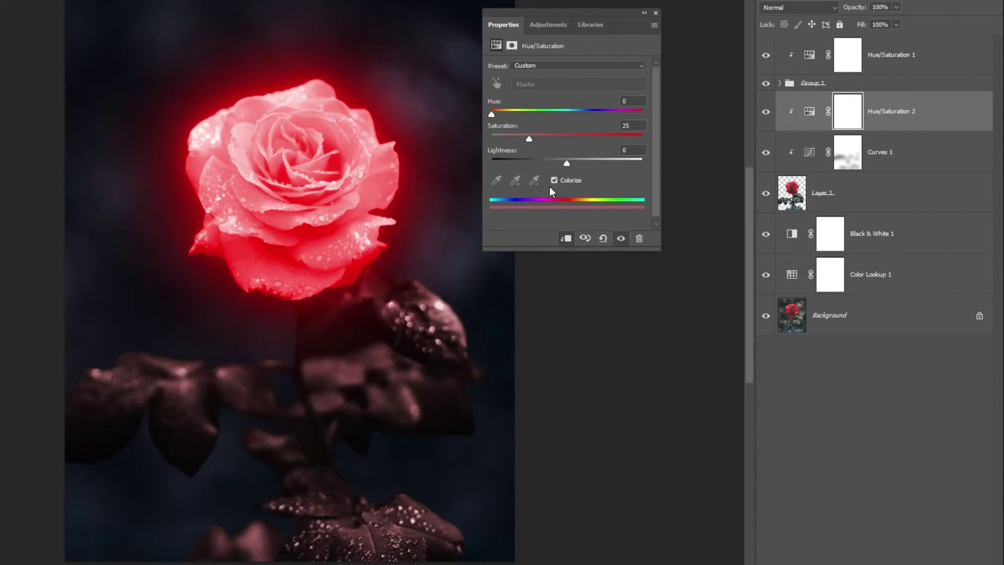
left_click_drag(492, 115, 662, 122)
left_click_drag(530, 139, 633, 140)
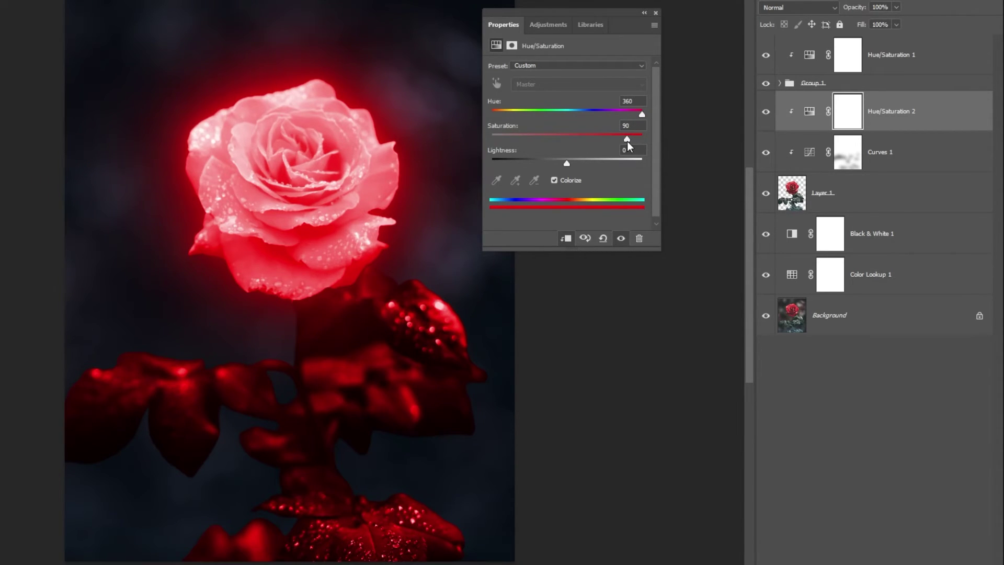
left_click(656, 13)
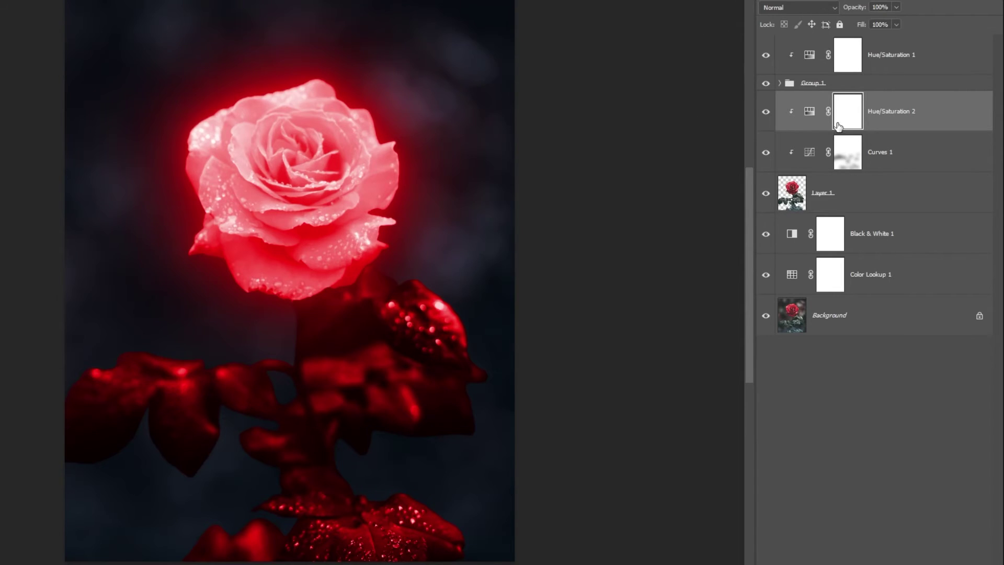
Step: Invert the Hue/Saturation 2 mask to black and set a soft round brush at low flow
key("ctrl+i")
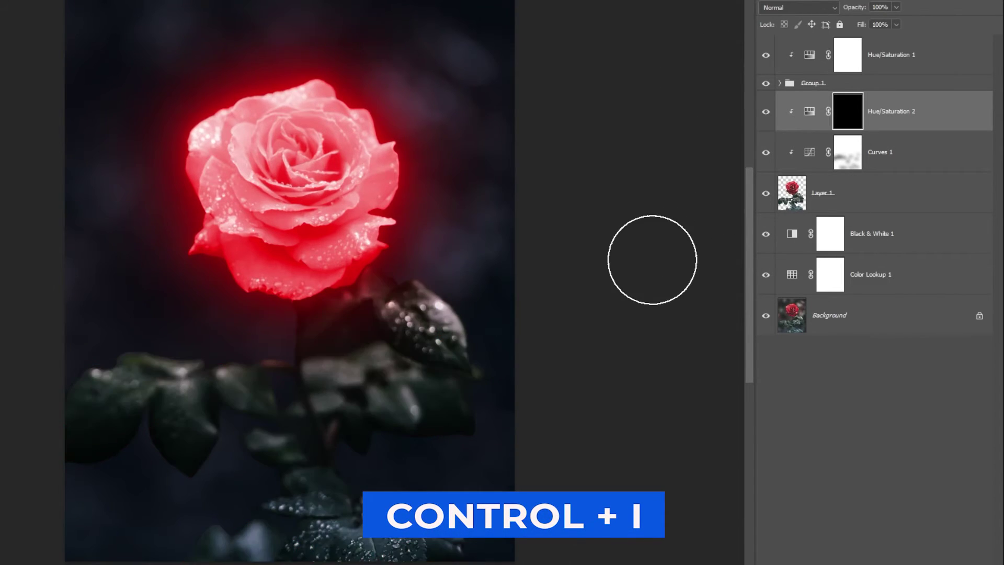
right_click(127, 220)
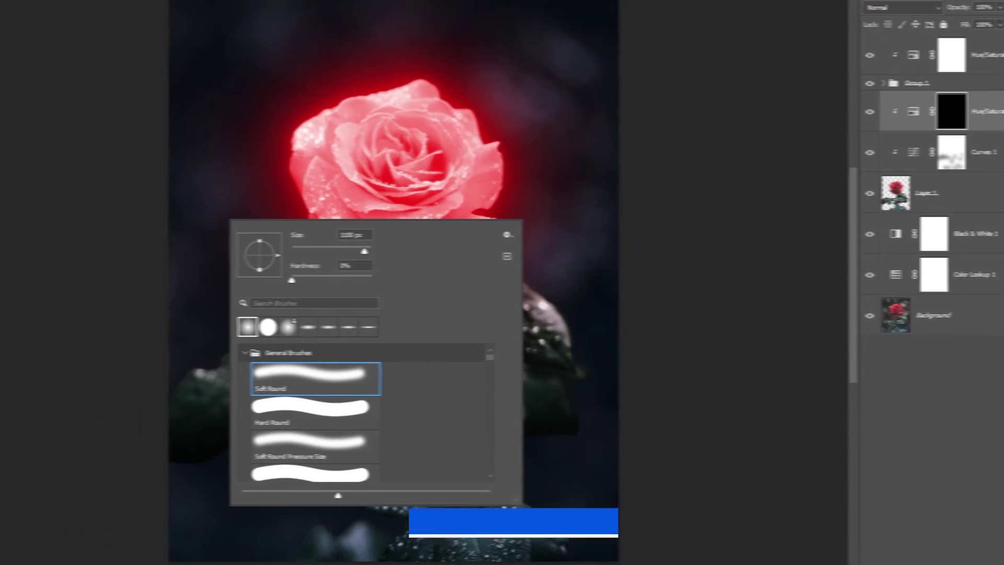
key("Return")
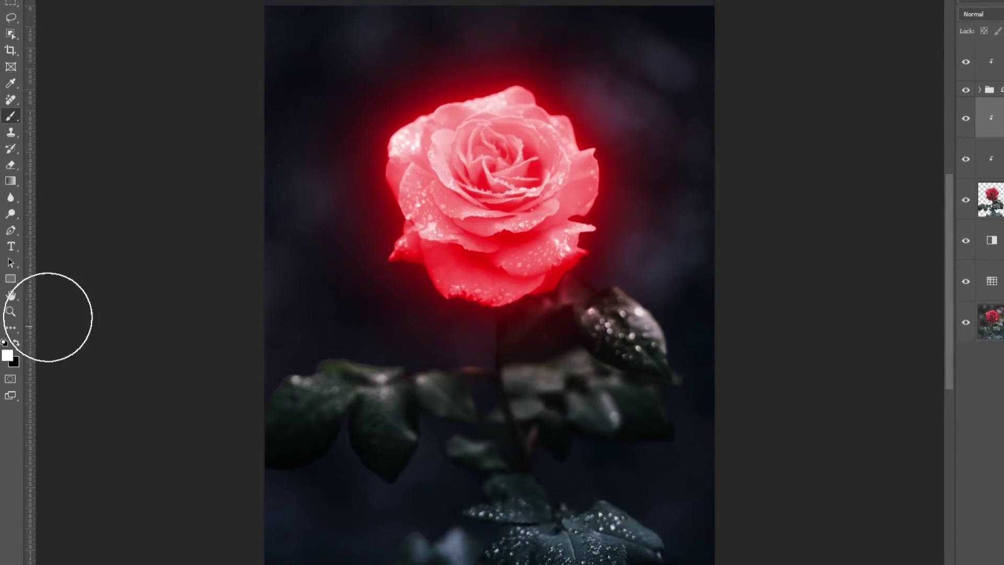
left_click(374, 29)
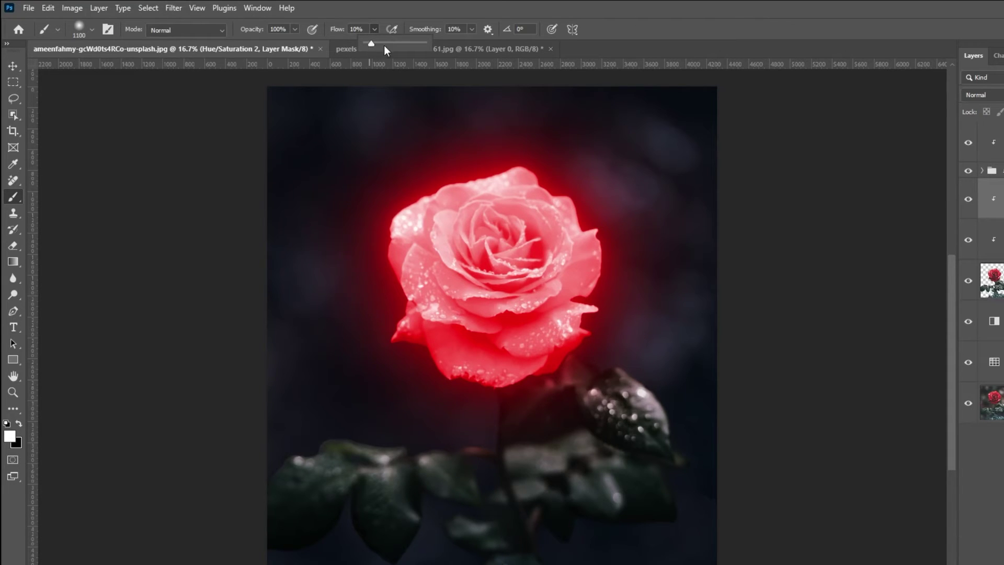
left_click(603, 33)
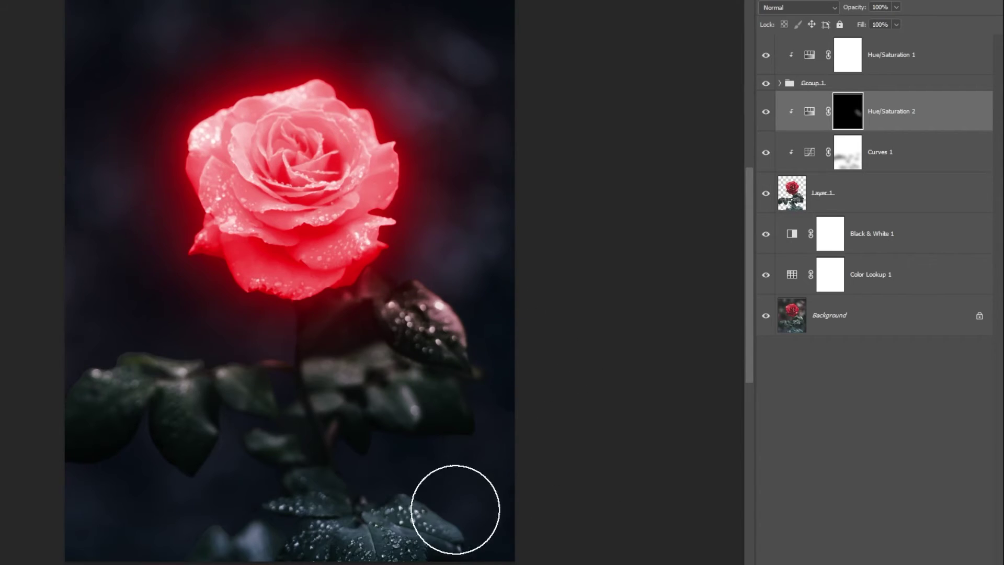
Step: Paint white over the lower and left leaves to reveal the reddish-pink tint
mouse_move(455, 509)
left_mouse_down()
mouse_move(418, 503)
mouse_move(532, 535)
mouse_move(251, 536)
left_mouse_up()
mouse_move(310, 490)
left_mouse_down()
mouse_move(169, 453)
mouse_move(218, 352)
mouse_move(39, 354)
mouse_move(152, 354)
mouse_move(72, 380)
mouse_move(140, 378)
mouse_move(231, 349)
mouse_move(331, 380)
mouse_move(289, 435)
mouse_move(266, 439)
mouse_move(224, 485)
mouse_move(347, 395)
mouse_move(360, 370)
mouse_move(322, 379)
left_mouse_up()
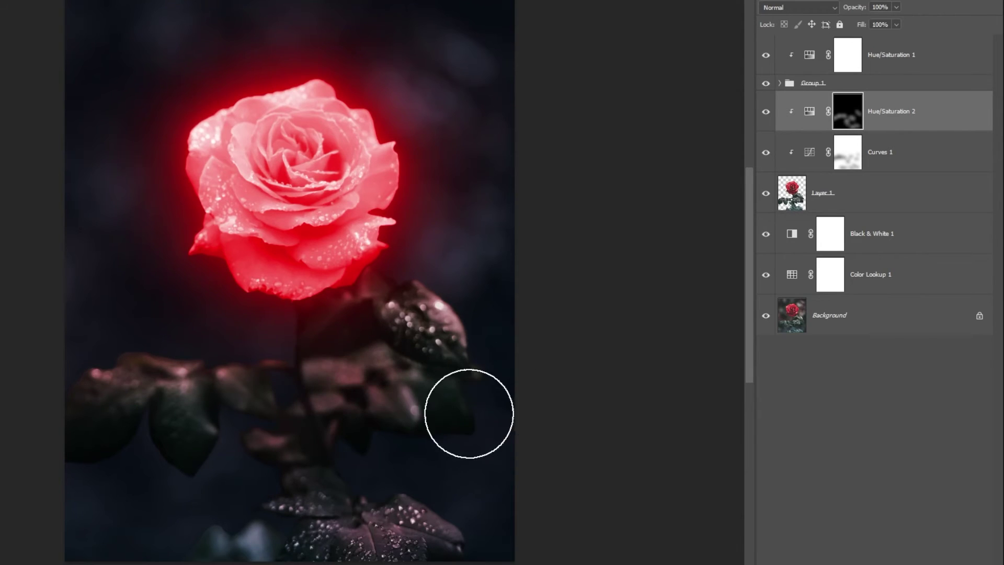
mouse_move(285, 520)
left_mouse_down()
mouse_move(281, 538)
mouse_move(307, 512)
mouse_move(350, 507)
left_mouse_up()
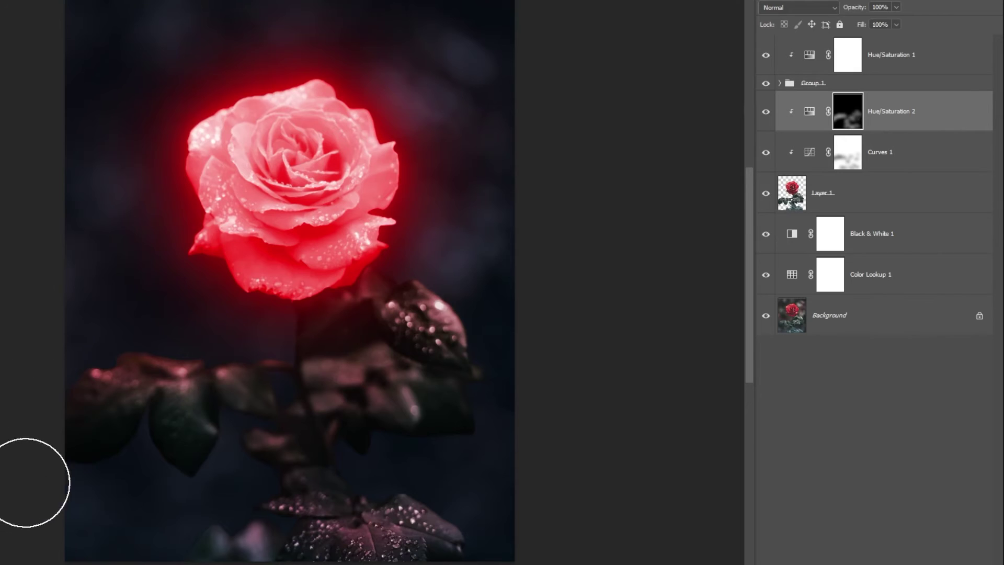
left_click(767, 111)
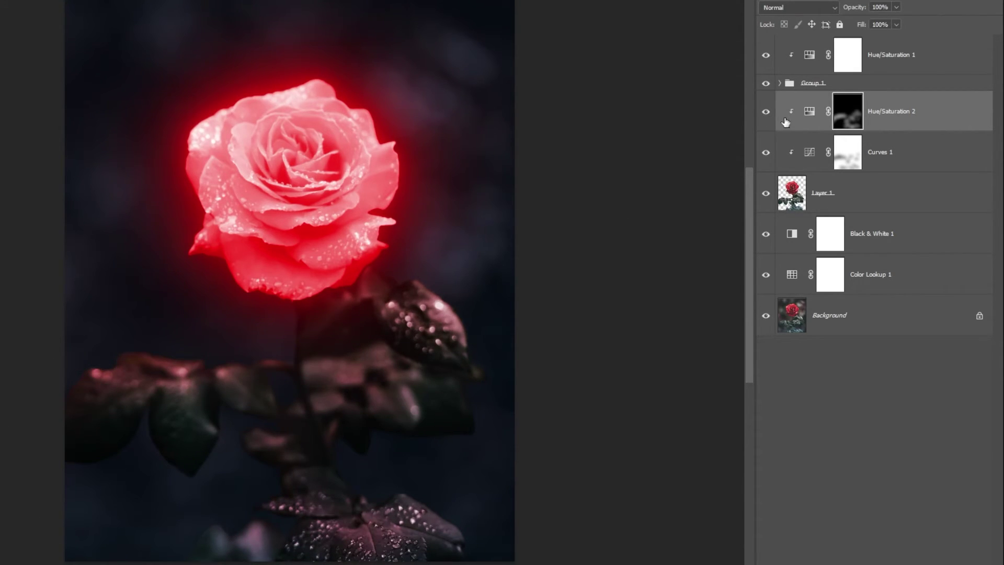
left_click(889, 64)
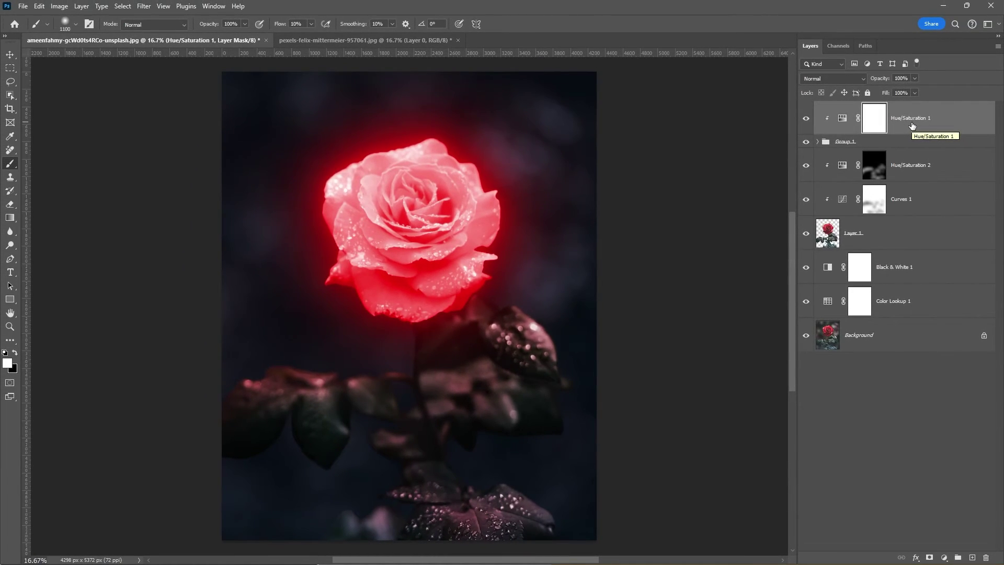
Step: Drag the starry-sky image into the rose document as Layer 3
left_click(392, 40)
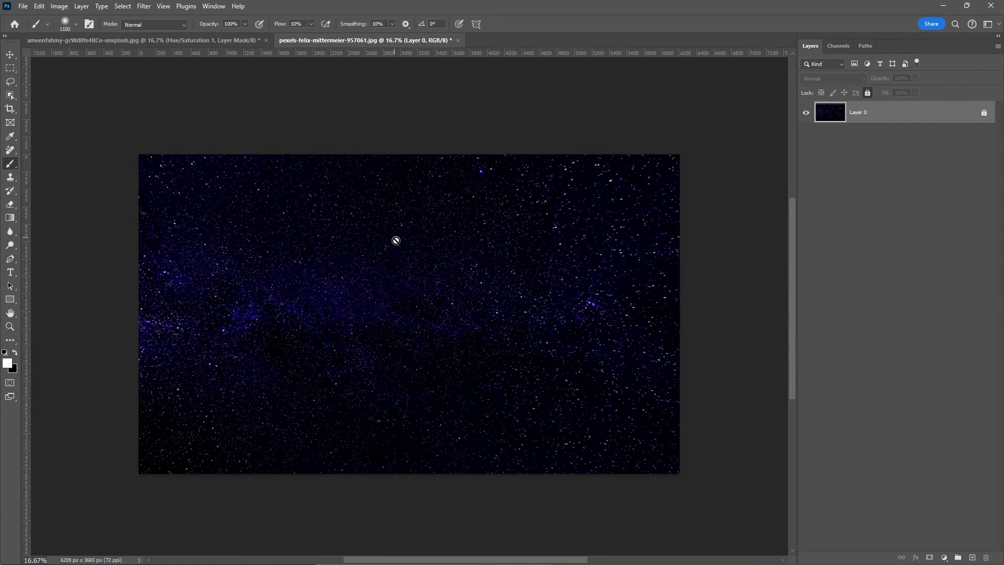
key("v")
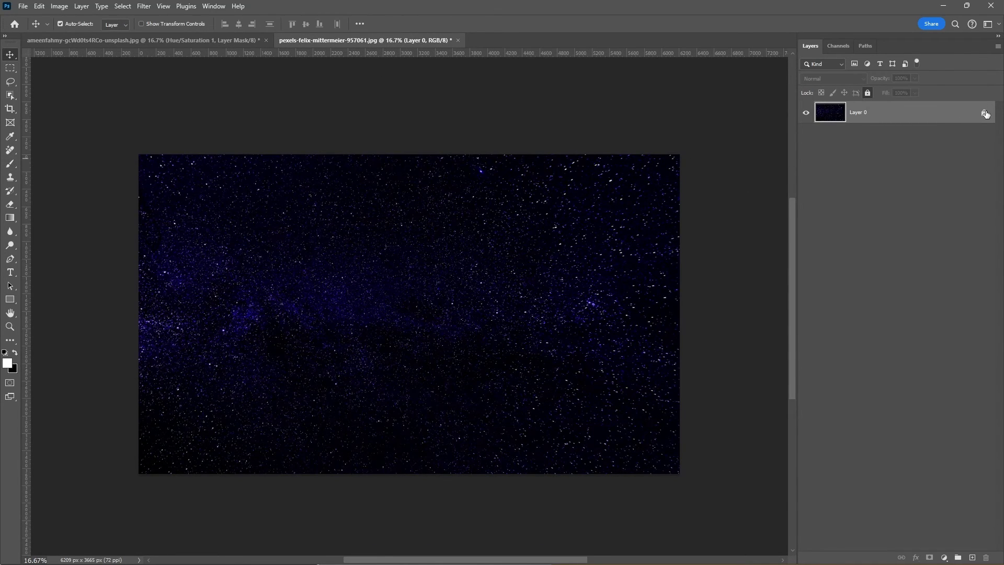
left_click_drag(441, 330, 406, 266)
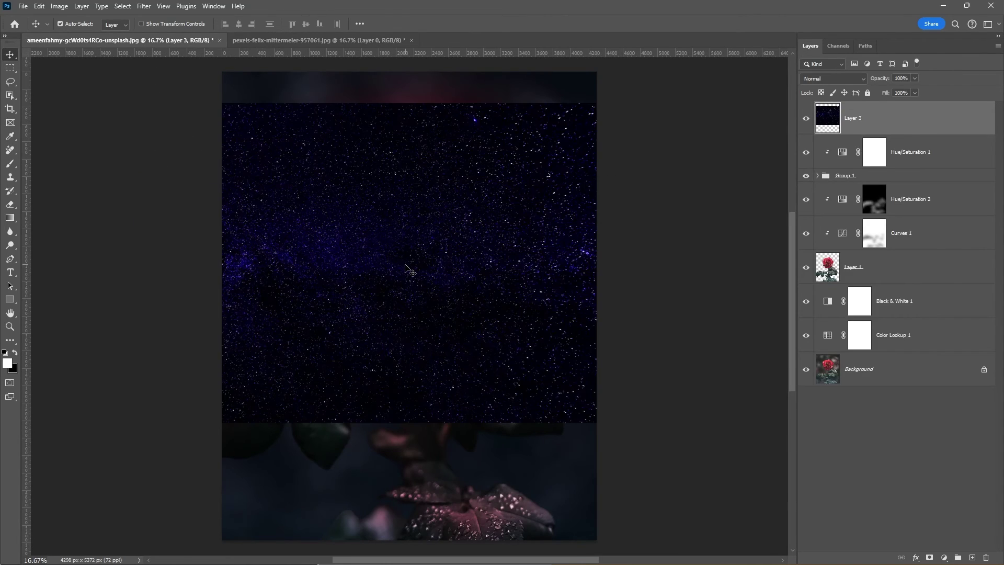
key("ctrl+minus")
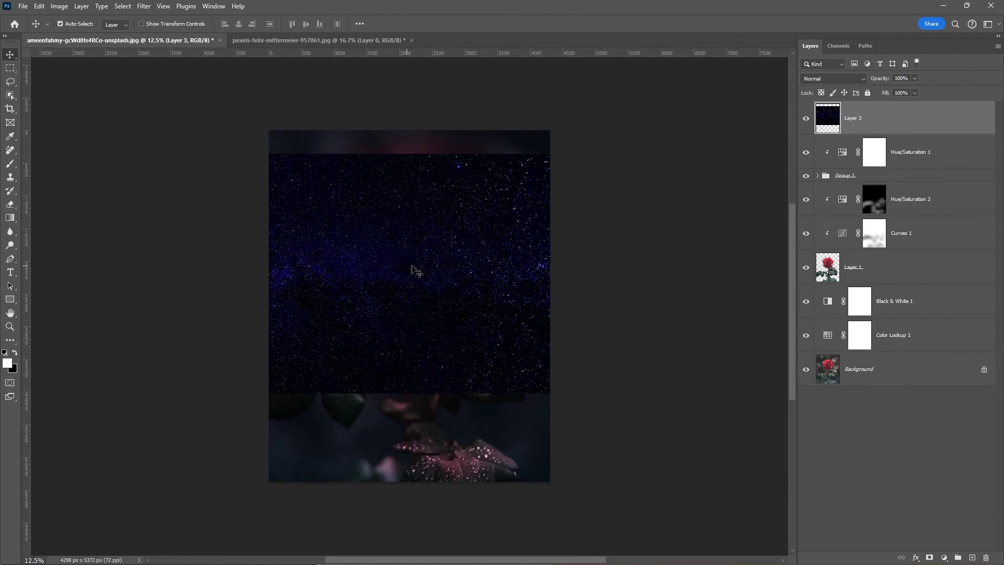
Step: Set the star layer to Screen, stretch it across the canvas, and add a layer mask
left_click(858, 79)
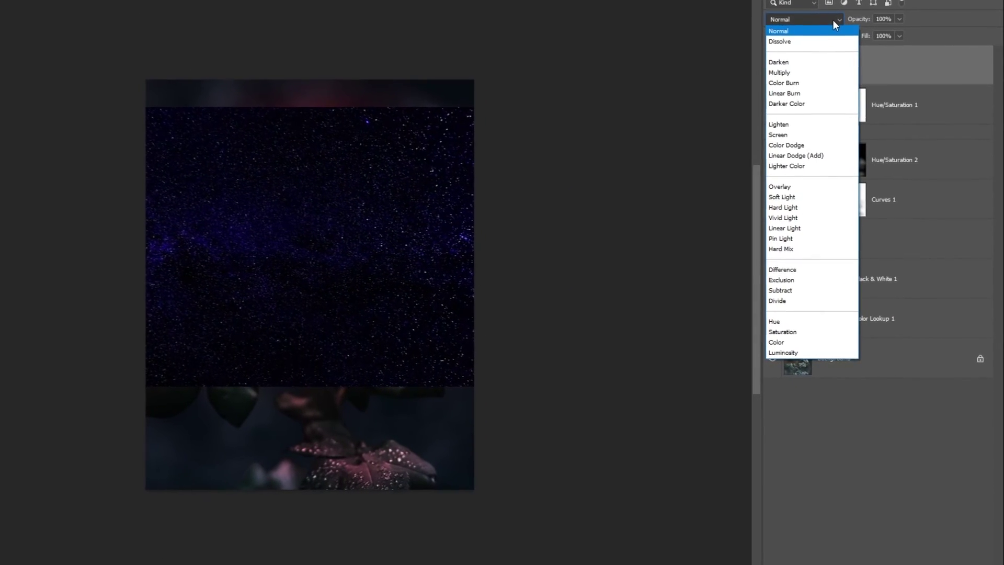
left_click(779, 134)
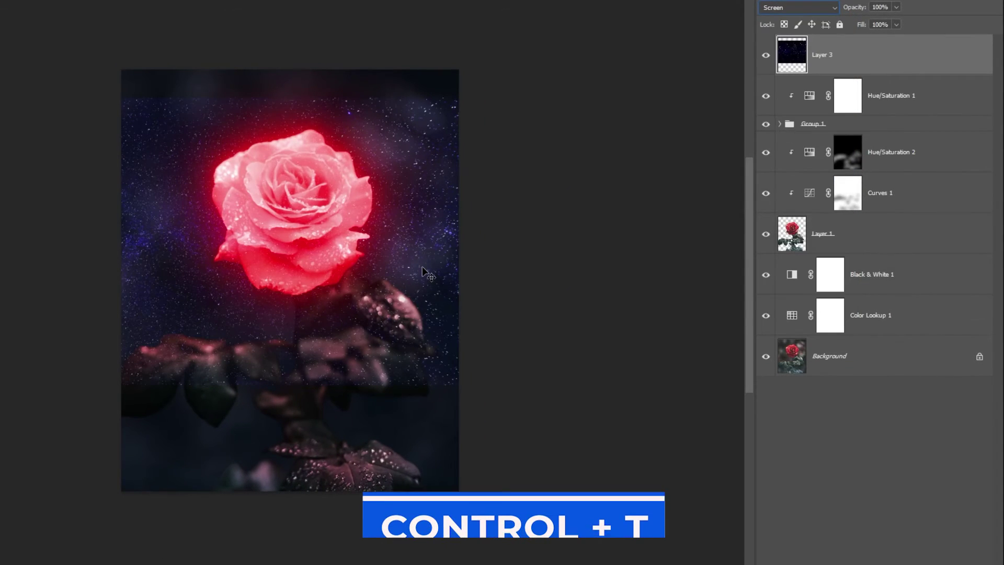
key("ctrl+t")
left_click_drag(283, 390, 300, 510)
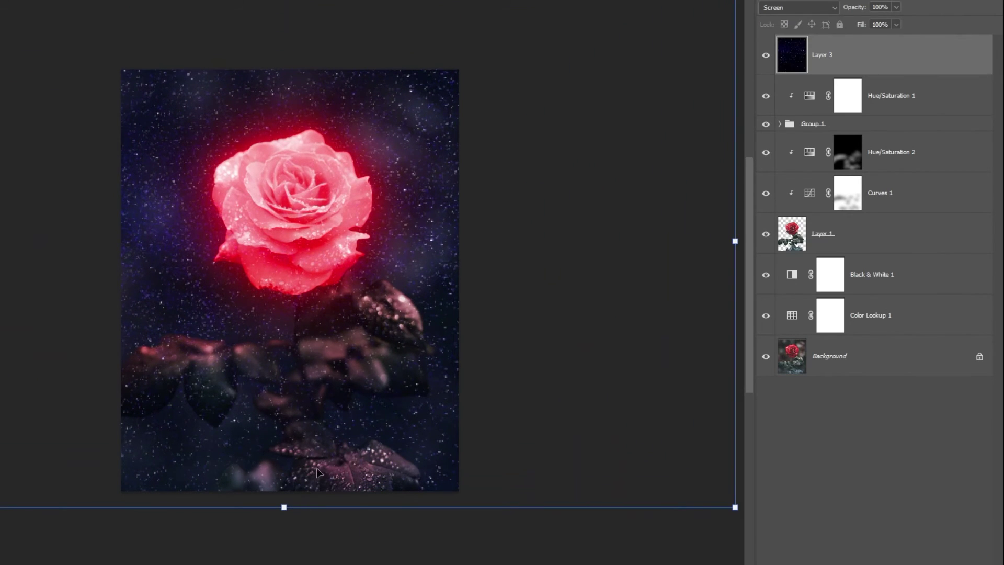
key("Return")
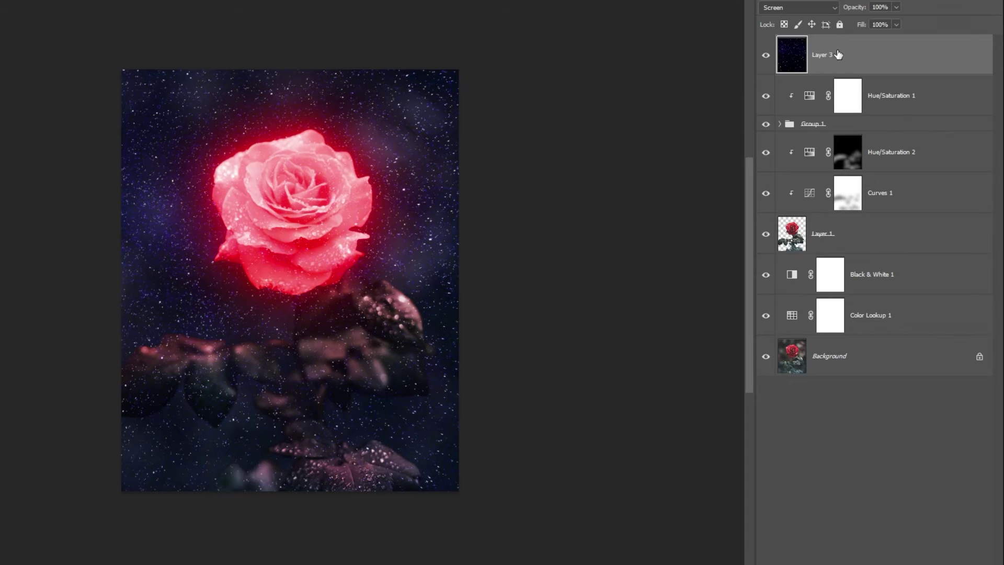
left_click(915, 555)
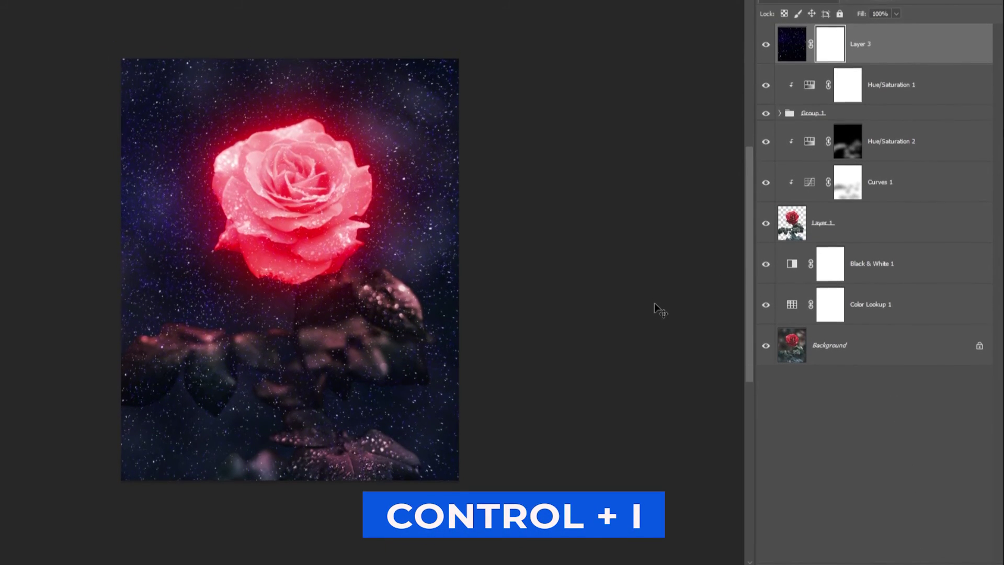
Step: Invert Layer 3's mask, then paint stars back at low flow over and around the rose's sides
key("ctrl+i")
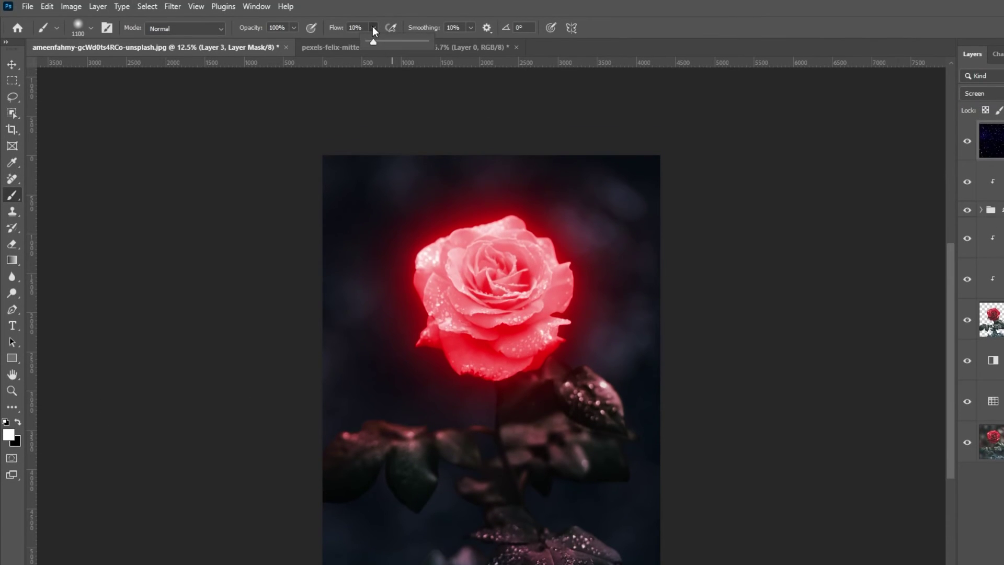
left_click_drag(376, 42, 378, 41)
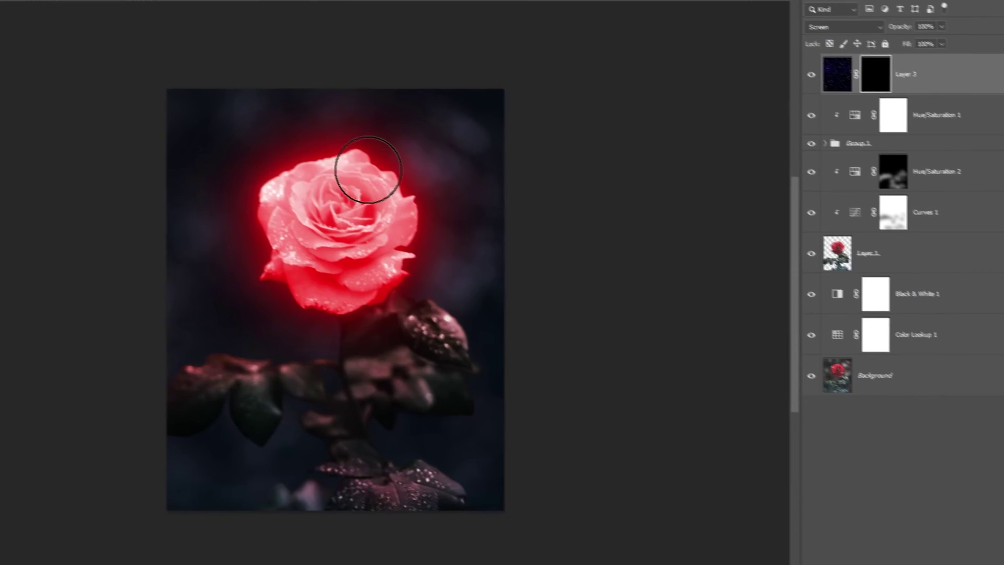
left_click_drag(296, 185, 324, 173)
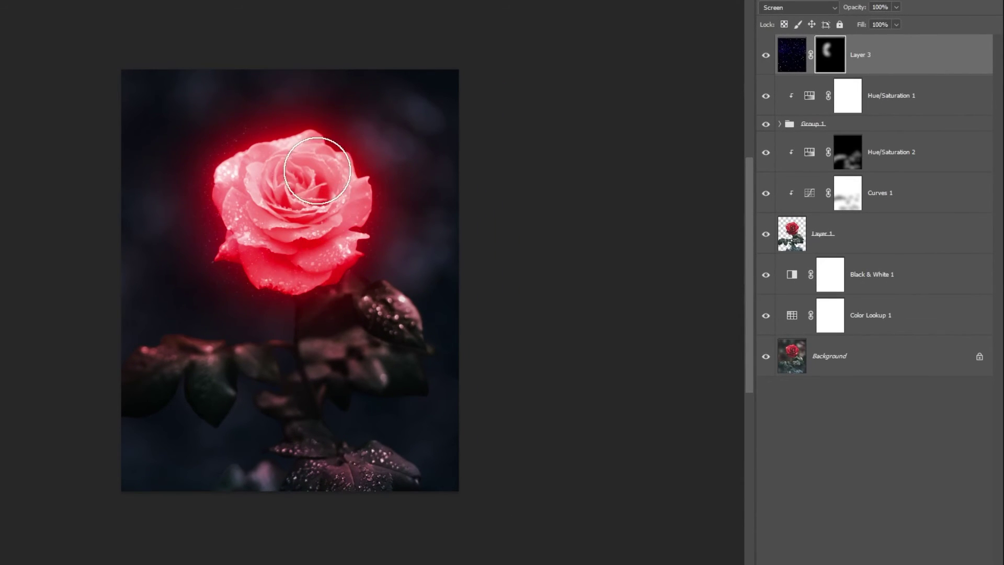
left_click_drag(372, 200, 365, 228)
left_click_drag(222, 183, 226, 213)
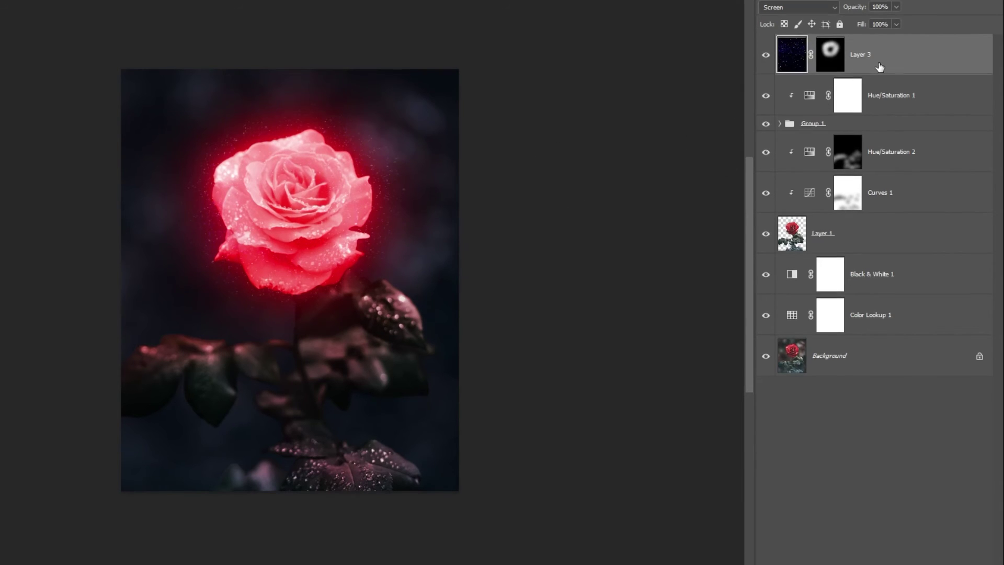
left_click(926, 559)
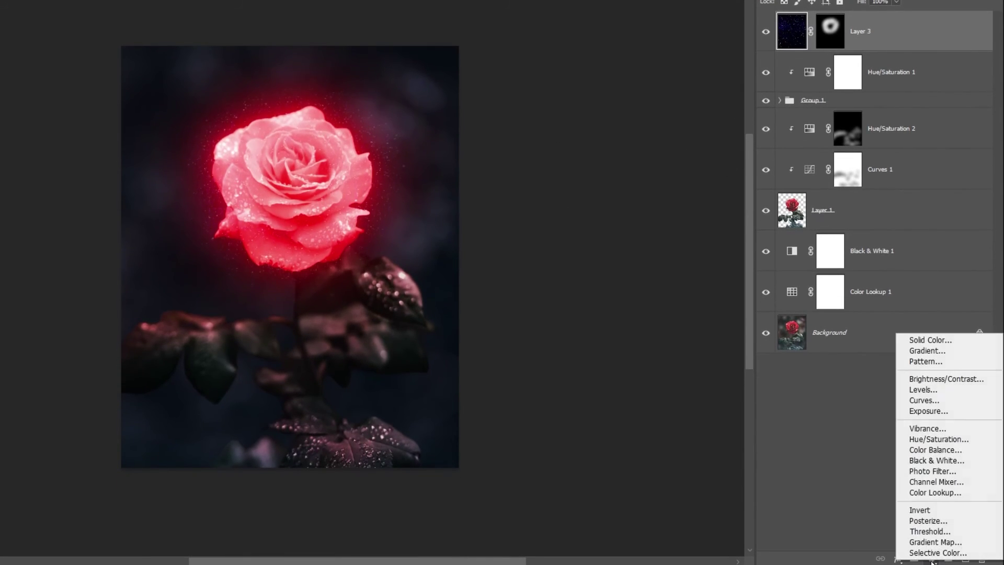
Step: Clip a Levels adjustment to Layer 3 with input levels 54, 1.00 and 162 to dim faint stars
left_click(921, 390)
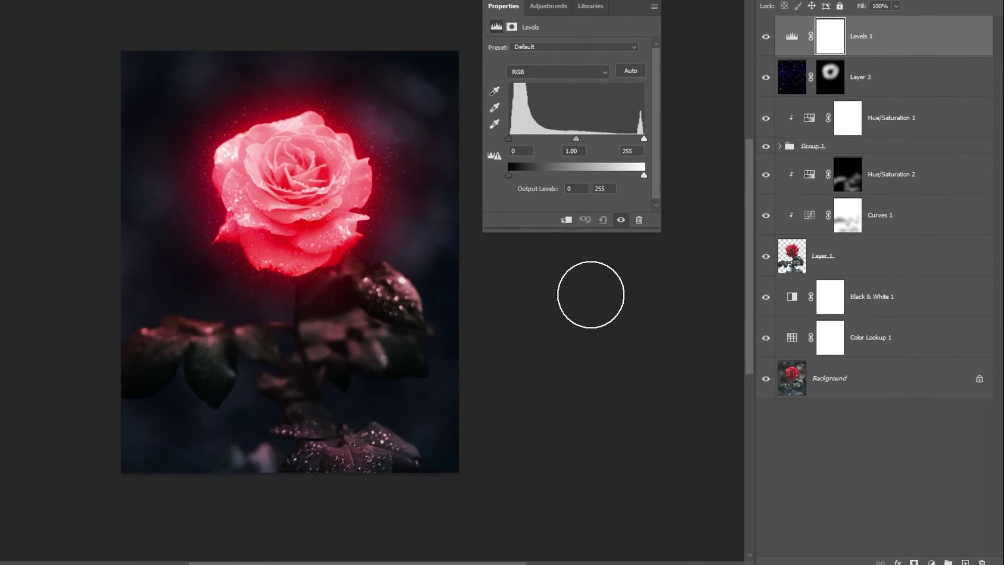
left_click(568, 239)
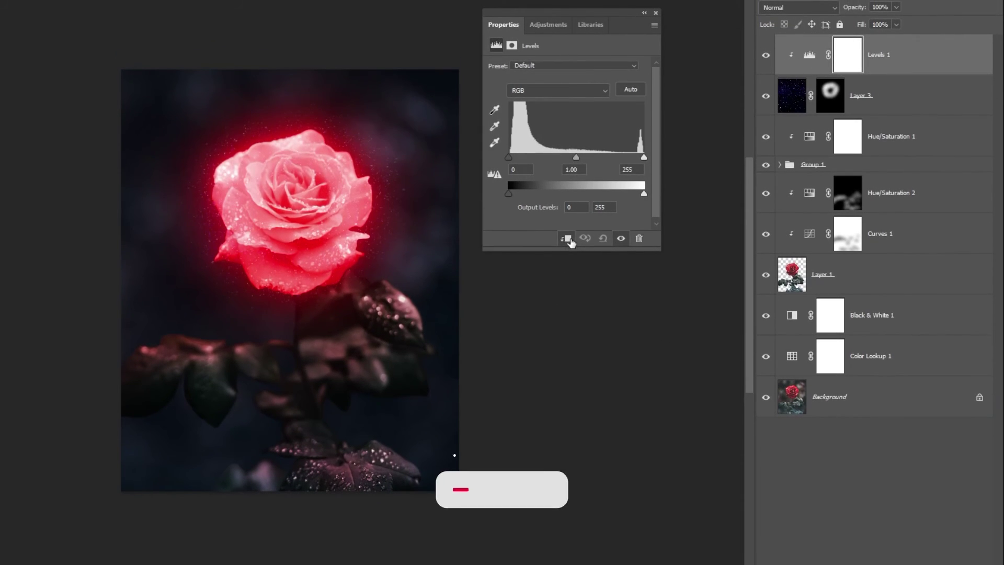
left_click_drag(509, 159, 538, 156)
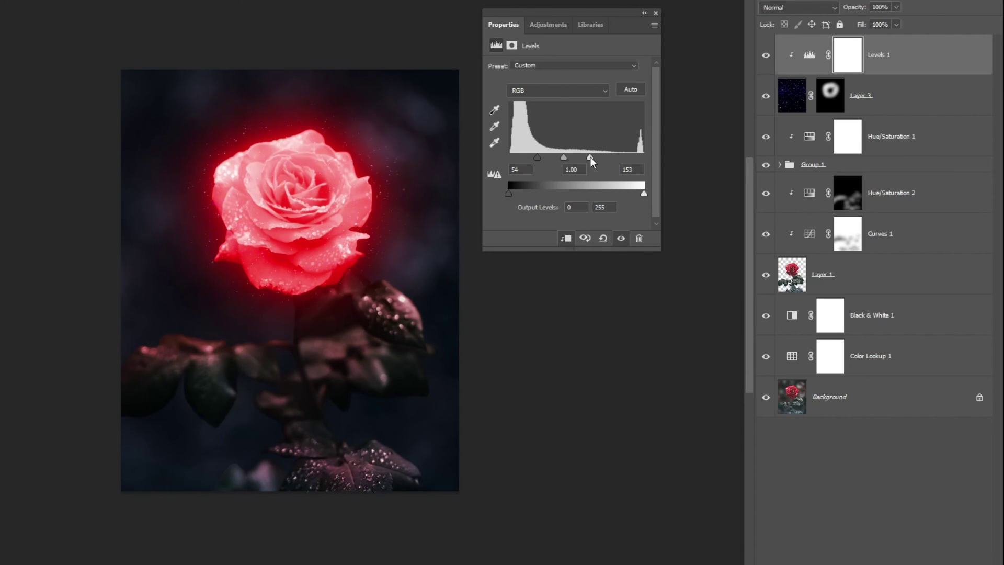
left_click(656, 12)
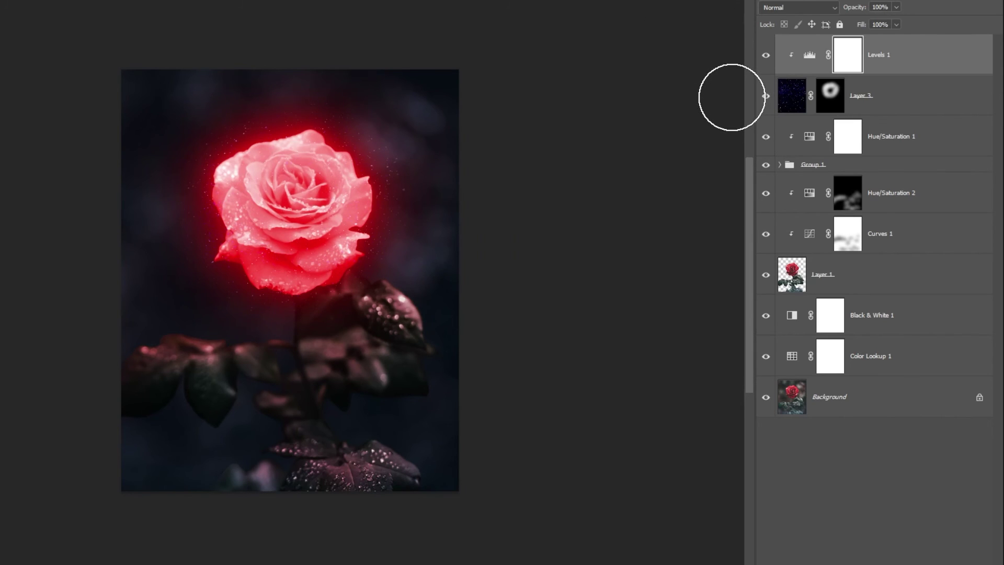
left_click(932, 559)
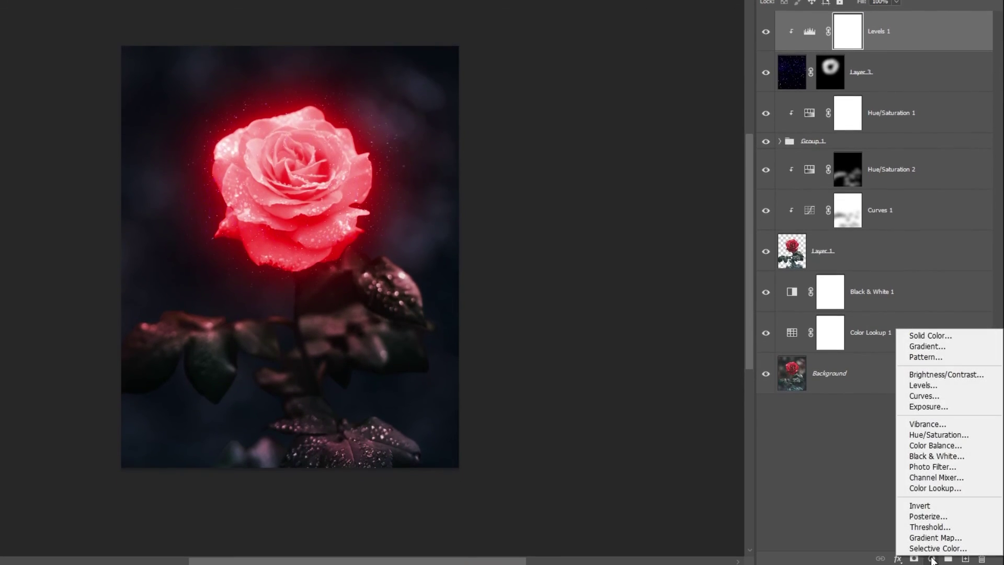
Step: Add a Color Lookup layer using EdgyAmber.3DL and lower its opacity to 12%
left_click(928, 488)
left_click(638, 49)
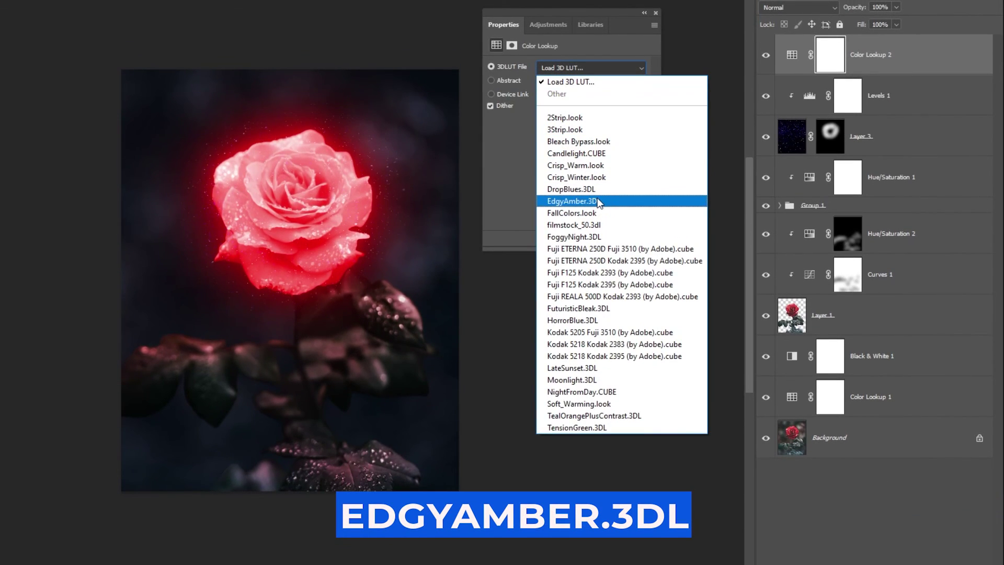
left_click(599, 201)
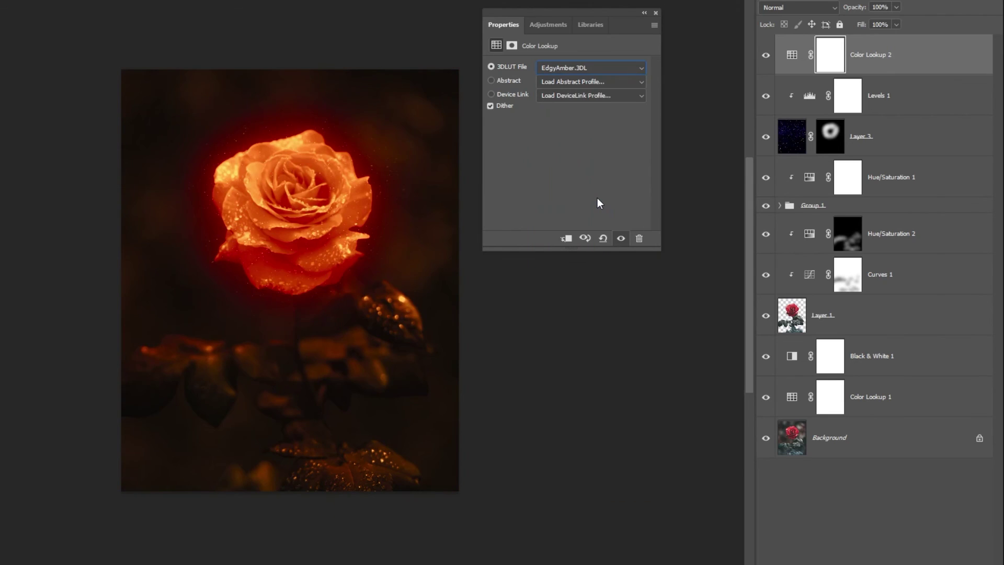
left_click(657, 14)
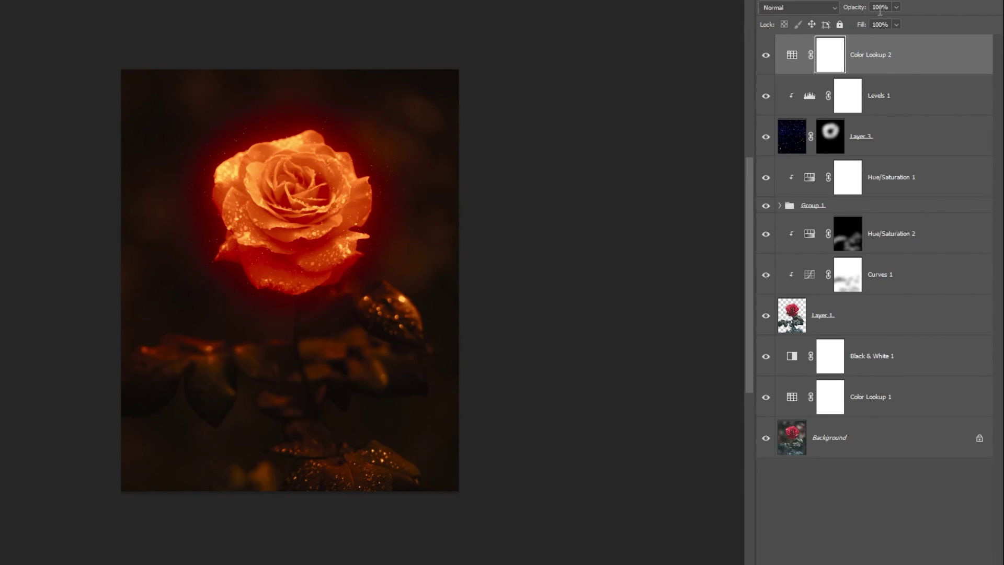
left_click(896, 6)
left_click_drag(854, 23, 846, 23)
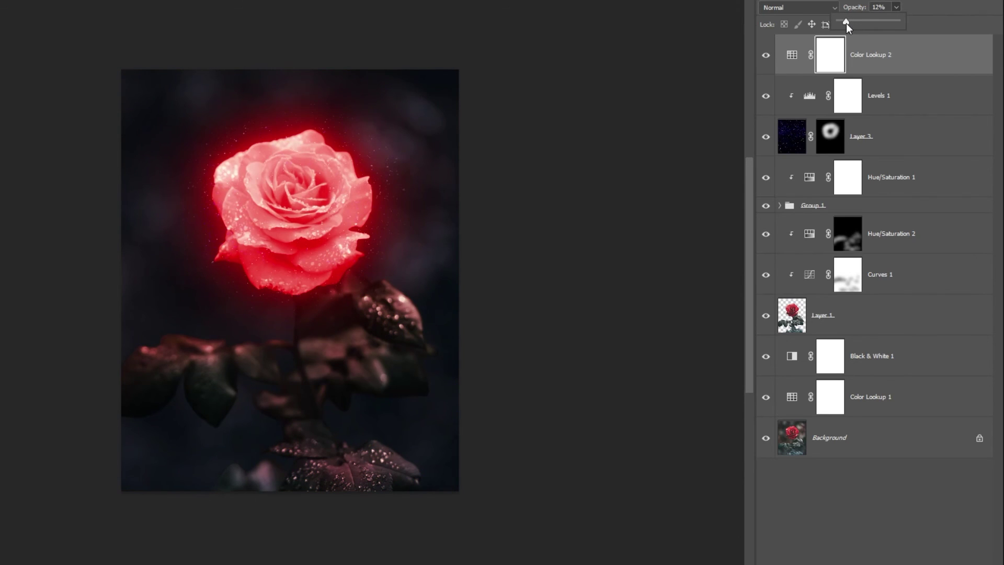
left_click(955, 22)
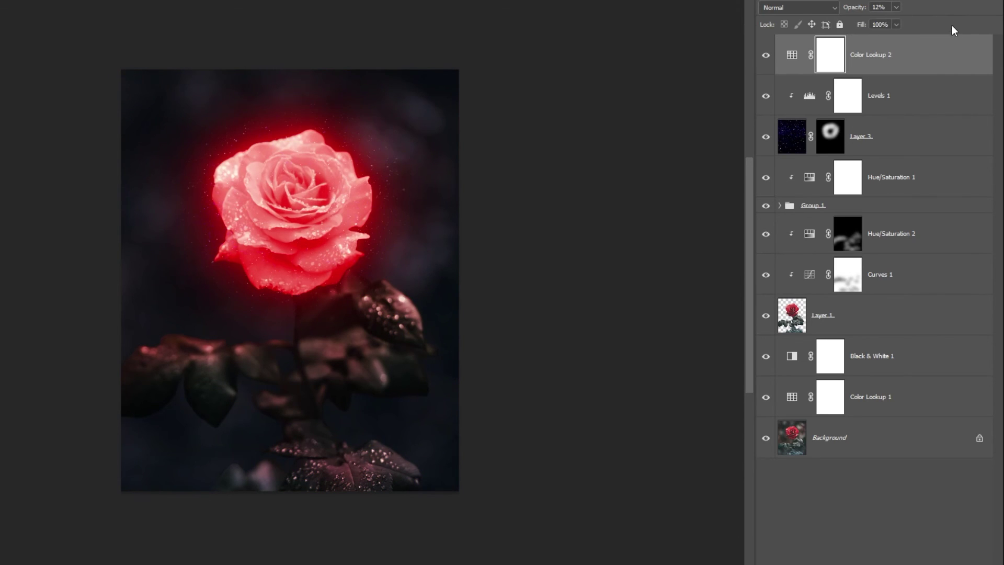
Step: Toggle between the original Background photo alone and the full graded composite to compare
left_click(766, 440, "alt")
left_click(765, 440, "alt")
left_click(765, 440, "alt")
left_click(765, 439, "alt")
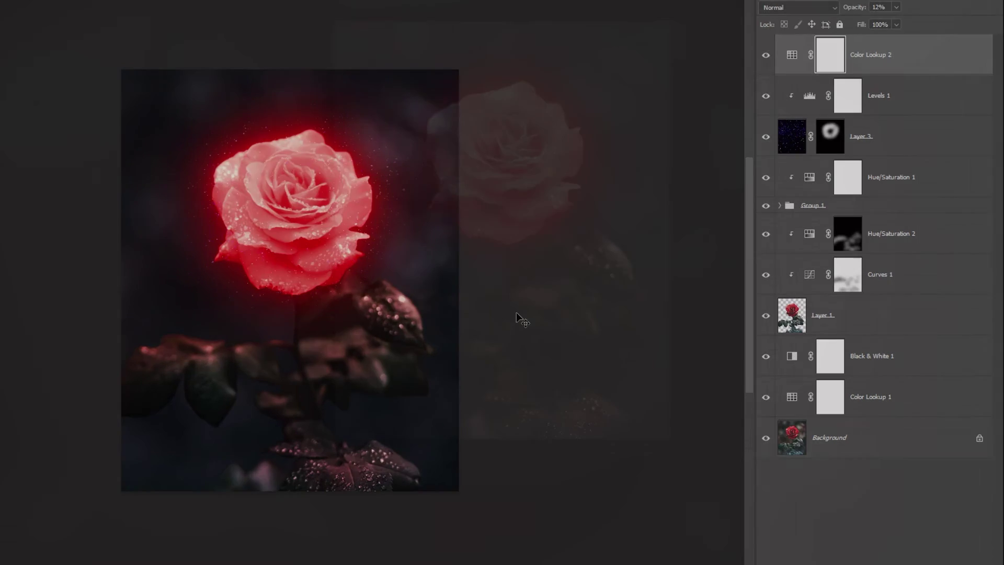